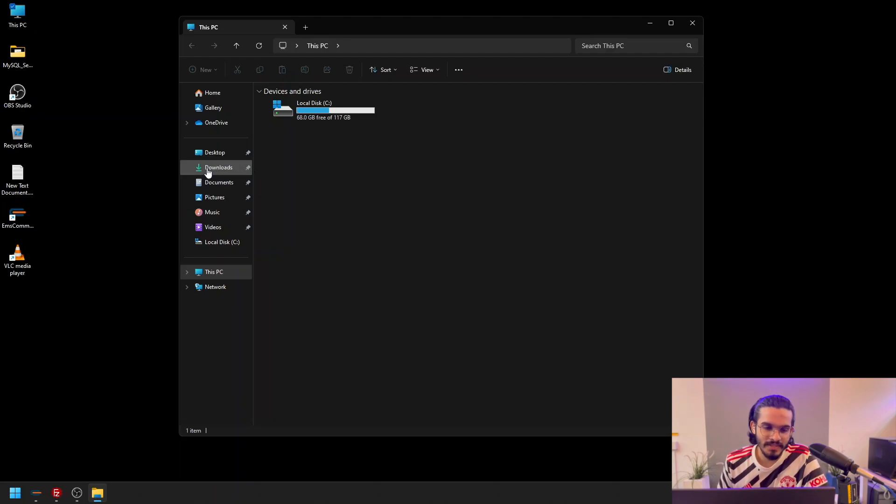
# Install ETIKAS Signage Player from ETIKAS_Signage_Player.msi in the Downloads folder, keeping the default features
pyautogui.click(209, 168)
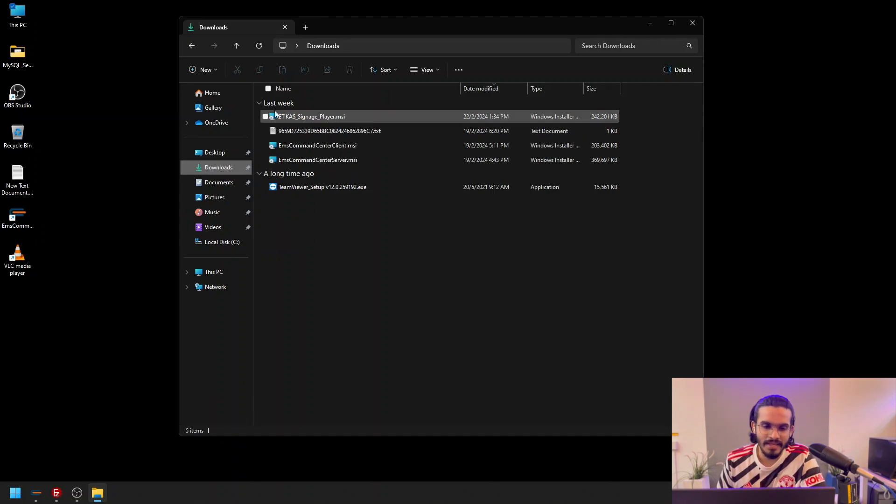
pyautogui.doubleClick(334, 120)
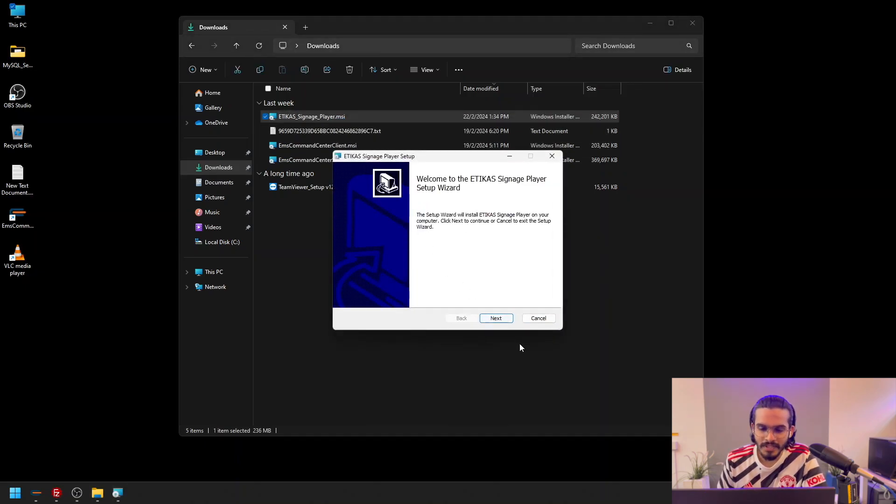
pyautogui.click(496, 319)
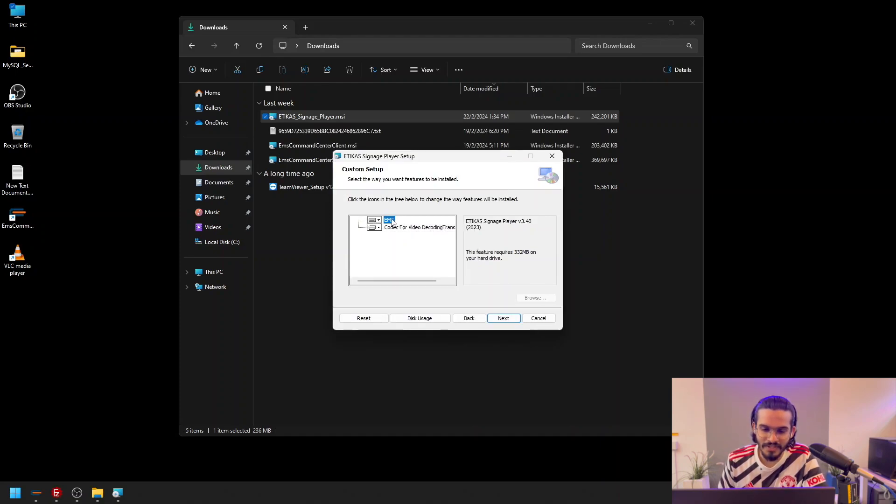
pyautogui.click(504, 319)
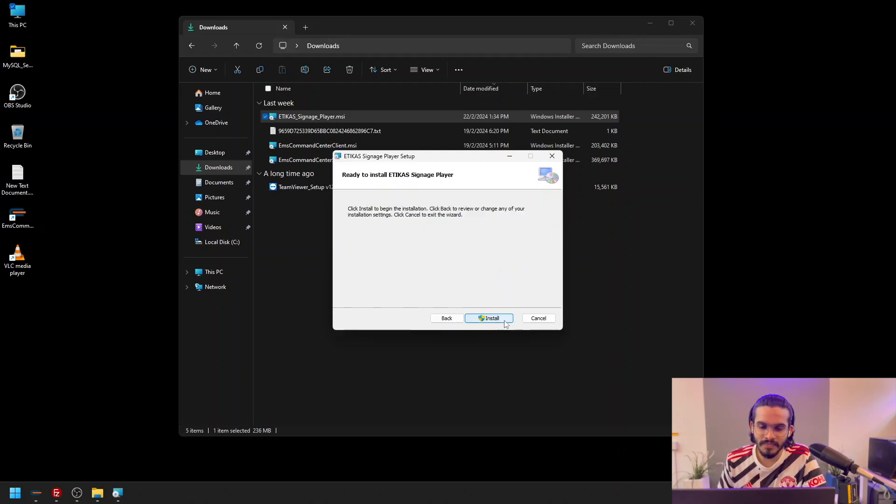
pyautogui.click(501, 320)
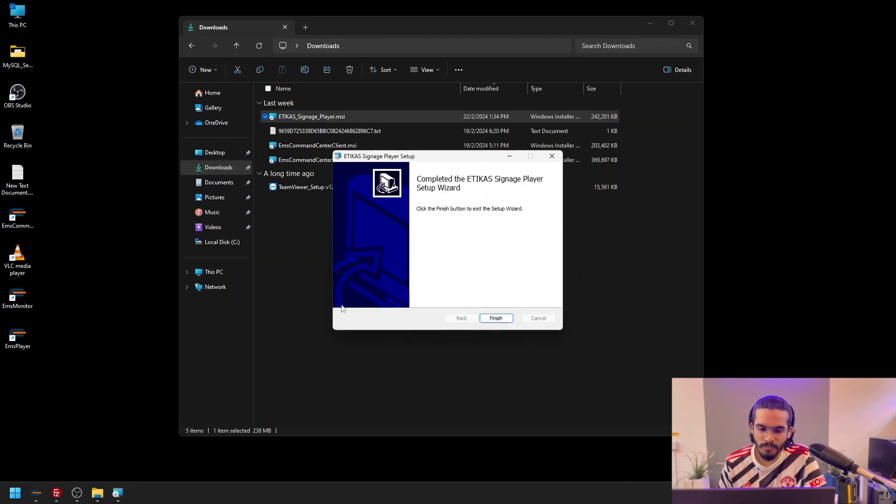
pyautogui.click(496, 320)
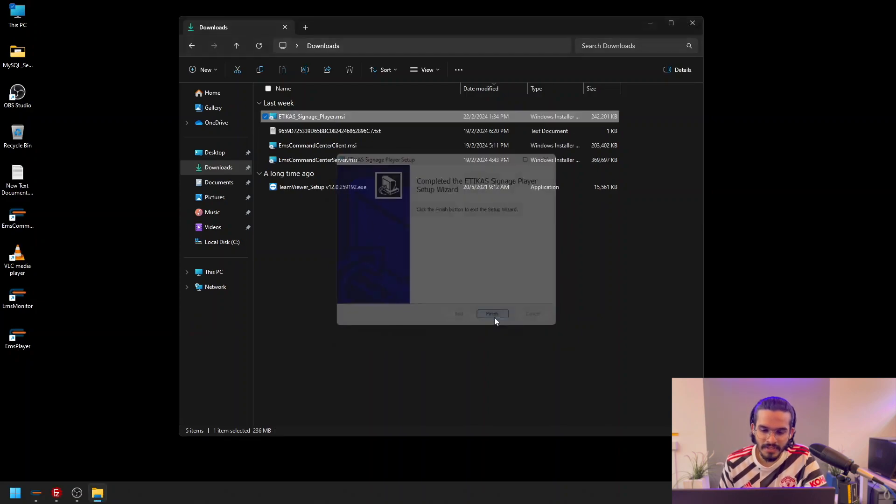
# Install the Microsoft Visual C++ Redistributable by running VC_redist.x64.exe from its installer folder in C:\EMS, accepting the licence terms
pyautogui.click(231, 279)
pyautogui.doubleClick(331, 124)
pyautogui.click(285, 123)
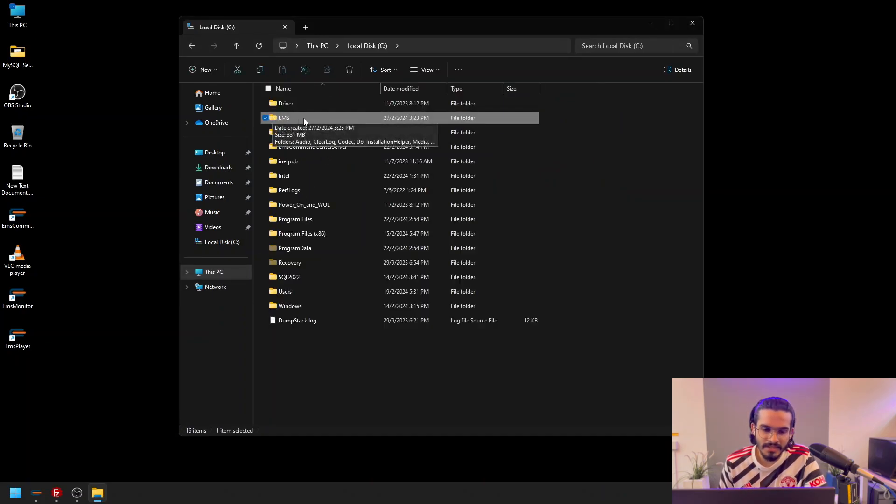
pyautogui.doubleClick(301, 123)
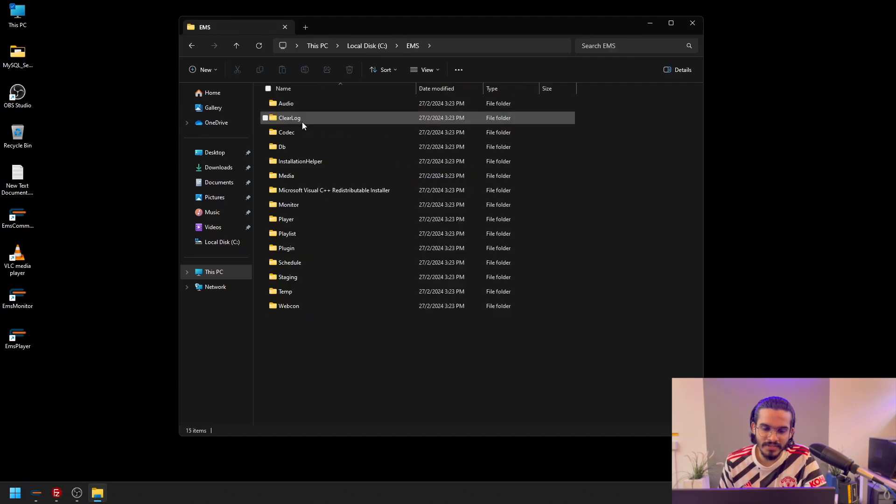
pyautogui.doubleClick(327, 192)
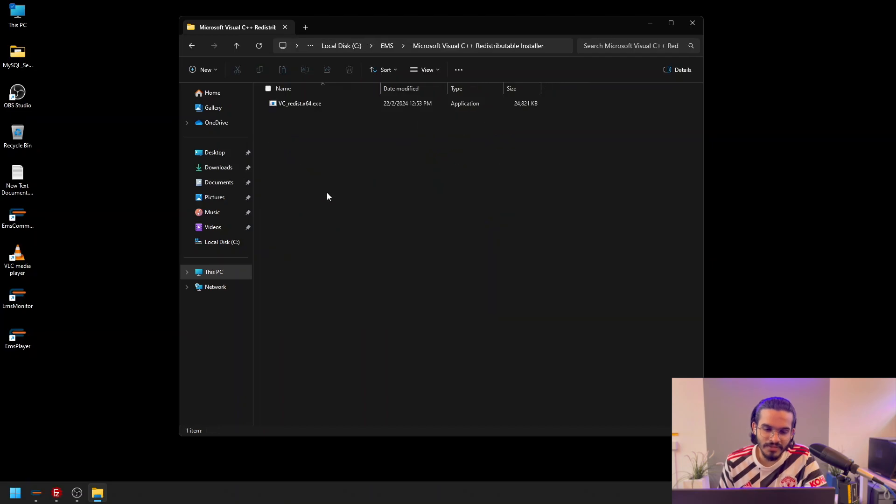
pyautogui.doubleClick(314, 105)
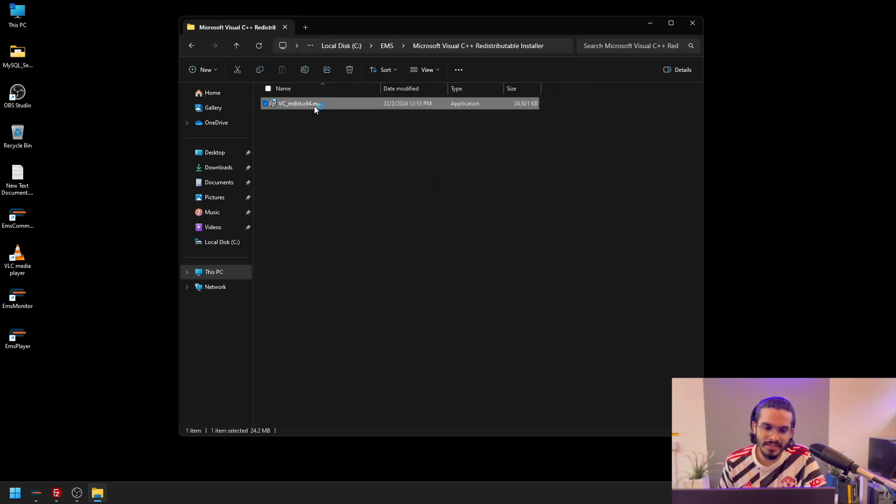
pyautogui.click(386, 285)
pyautogui.click(499, 299)
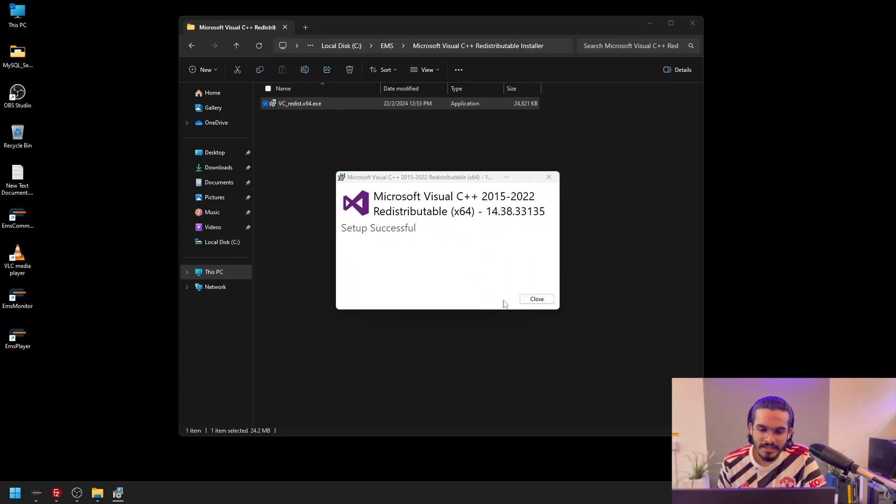
pyautogui.click(535, 299)
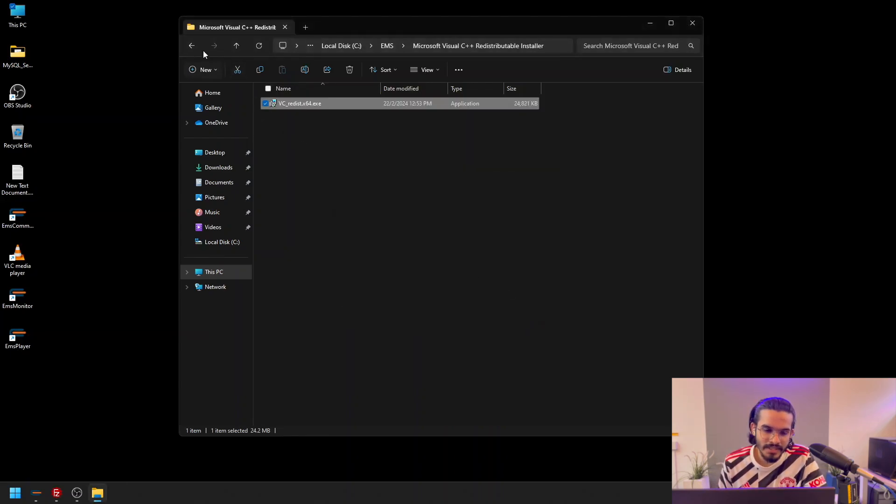
pyautogui.click(191, 46)
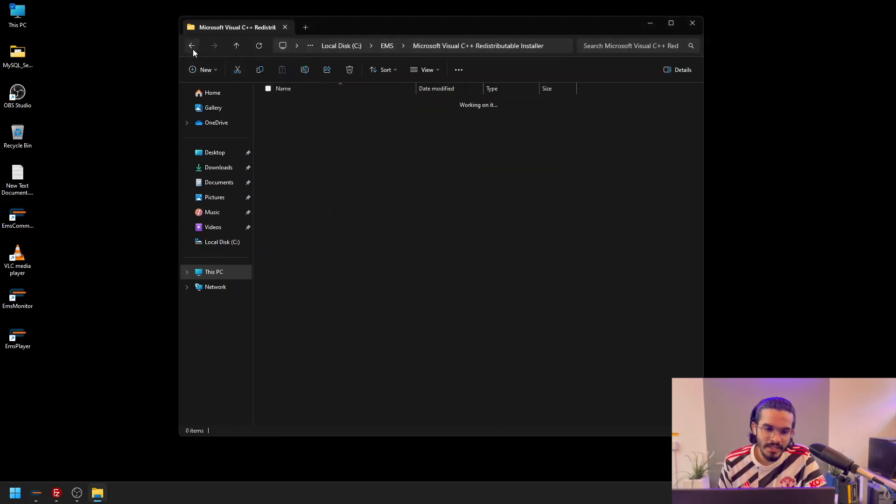
# Launch EmsMonitor and register it with the licence text file from the Downloads folder
pyautogui.doubleClick(28, 303)
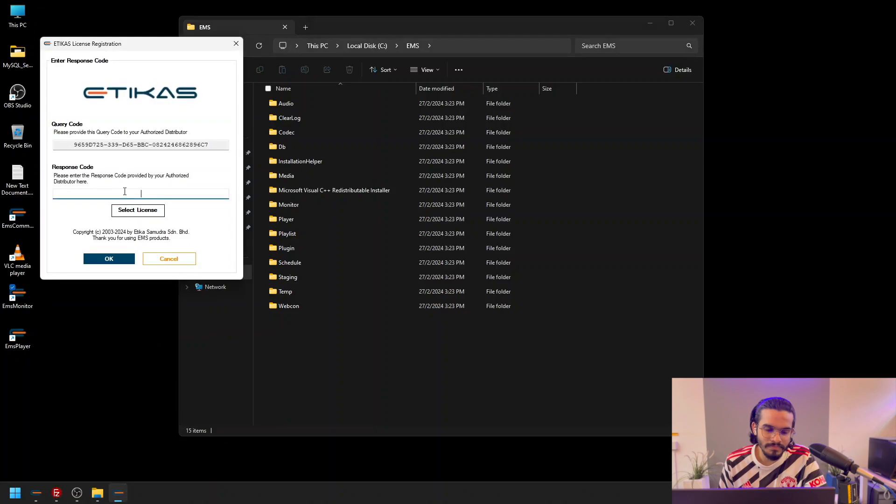
pyautogui.moveTo(351, 29); pyautogui.dragTo(457, 28)
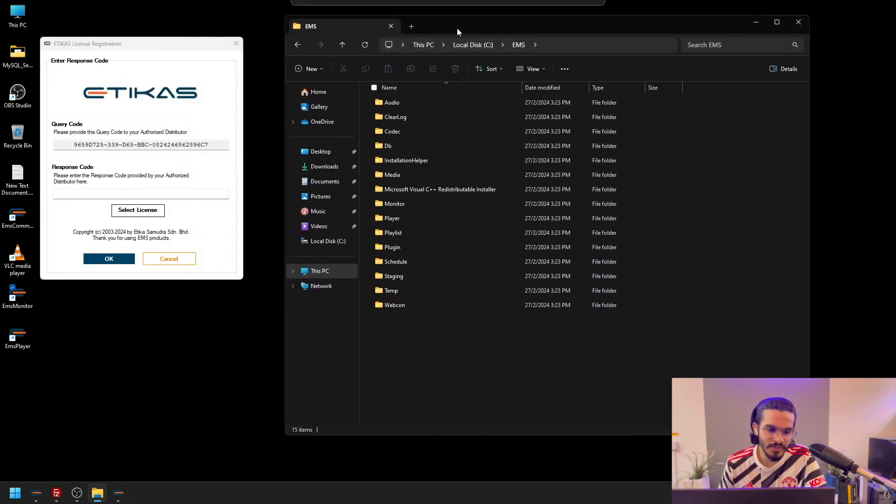
pyautogui.click(336, 169)
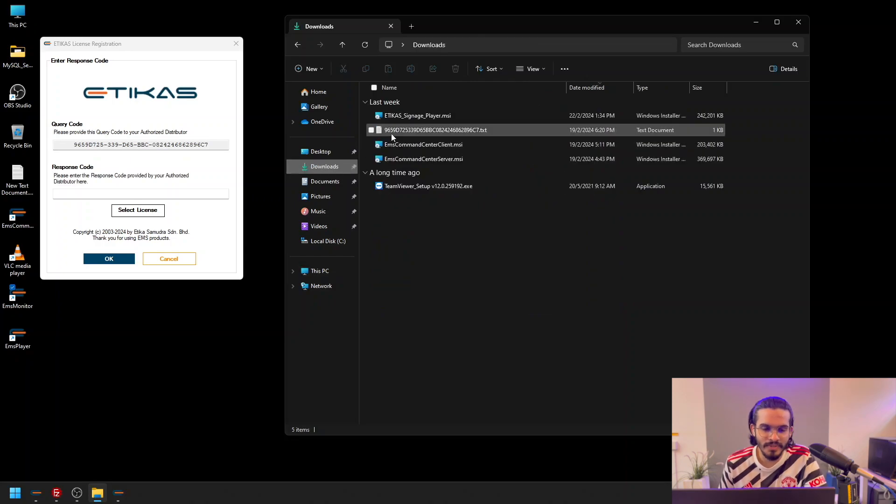
pyautogui.click(140, 211)
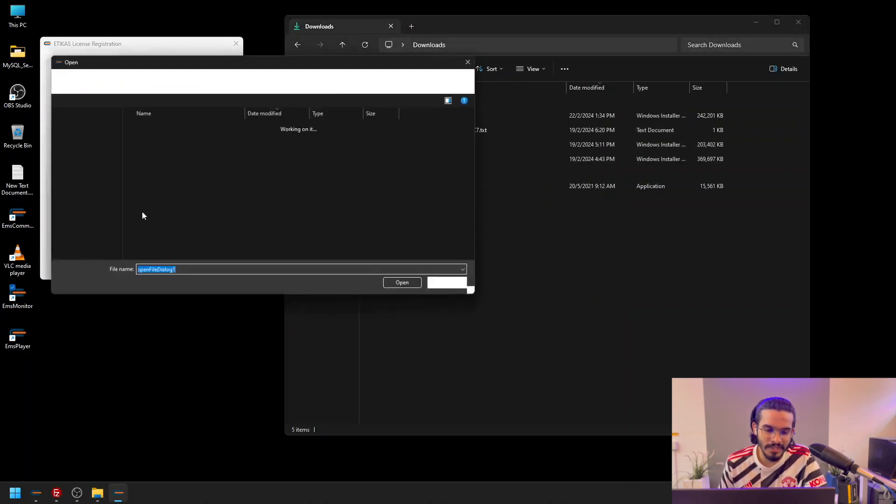
pyautogui.click(158, 155)
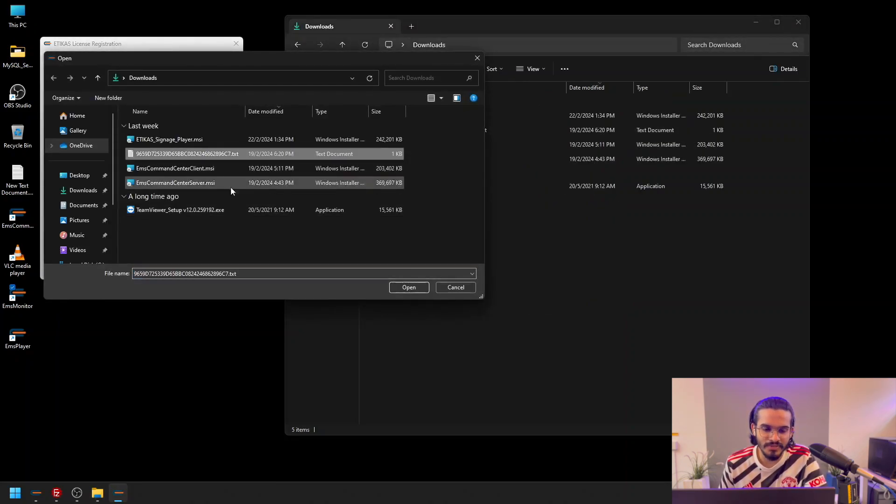
pyautogui.click(409, 288)
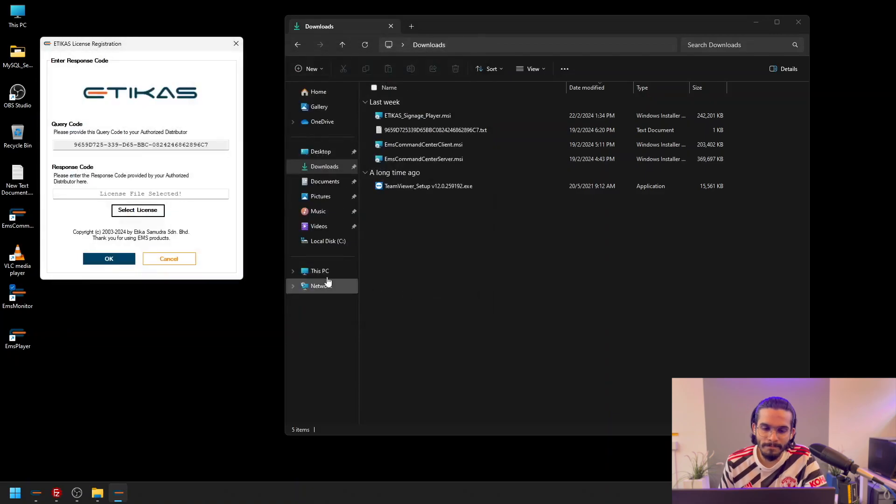
pyautogui.click(125, 261)
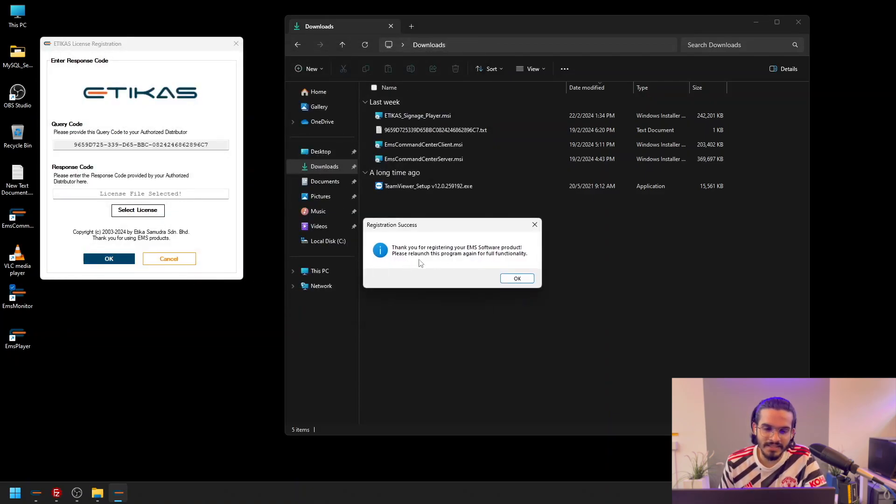
pyautogui.click(516, 279)
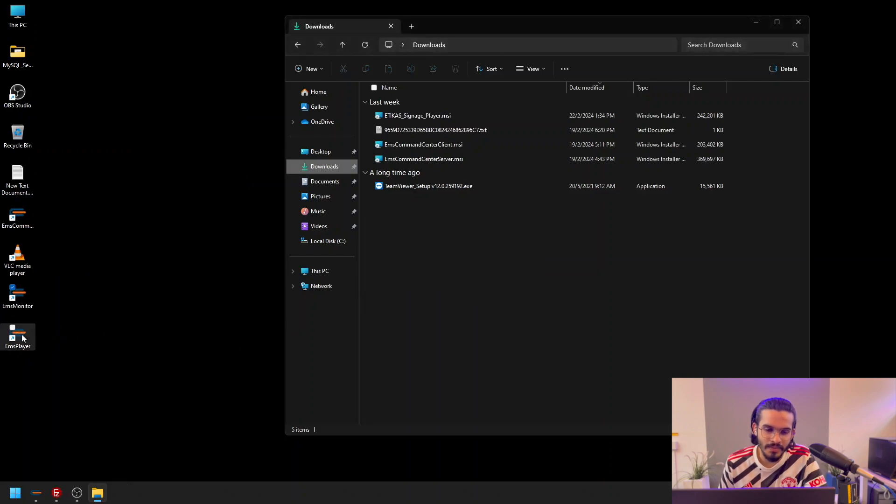
# Launch EmsPlayer and register it with the licence text file from the Downloads folder
pyautogui.doubleClick(18, 335)
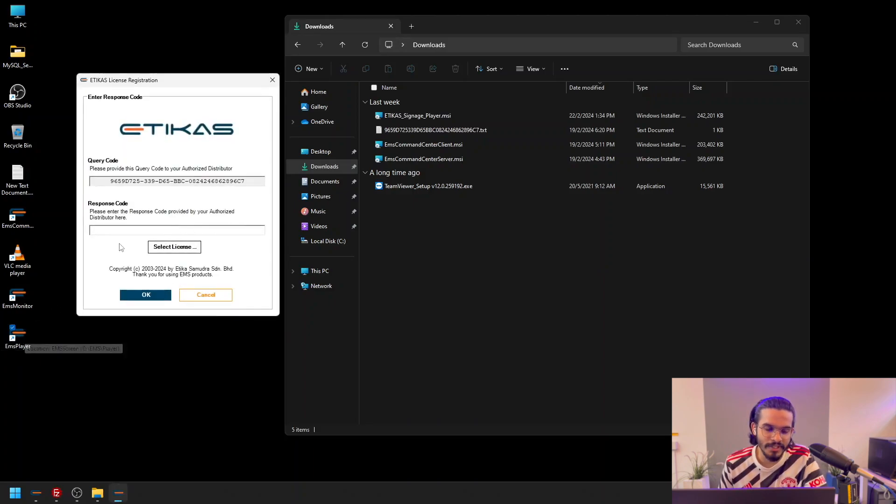
pyautogui.click(174, 246)
pyautogui.click(220, 189)
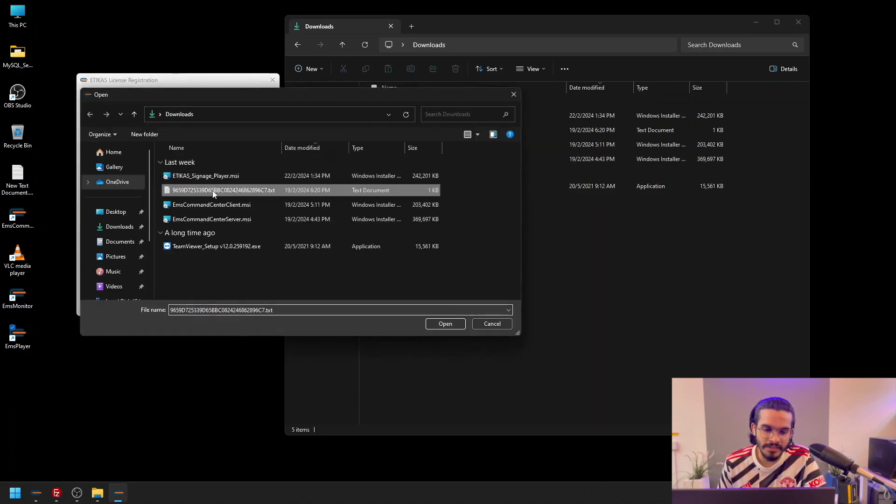
pyautogui.click(433, 326)
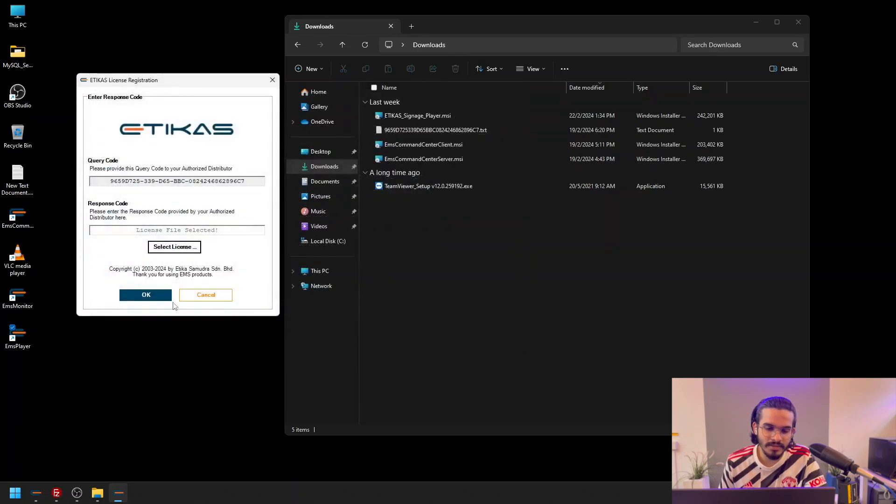
pyautogui.click(132, 295)
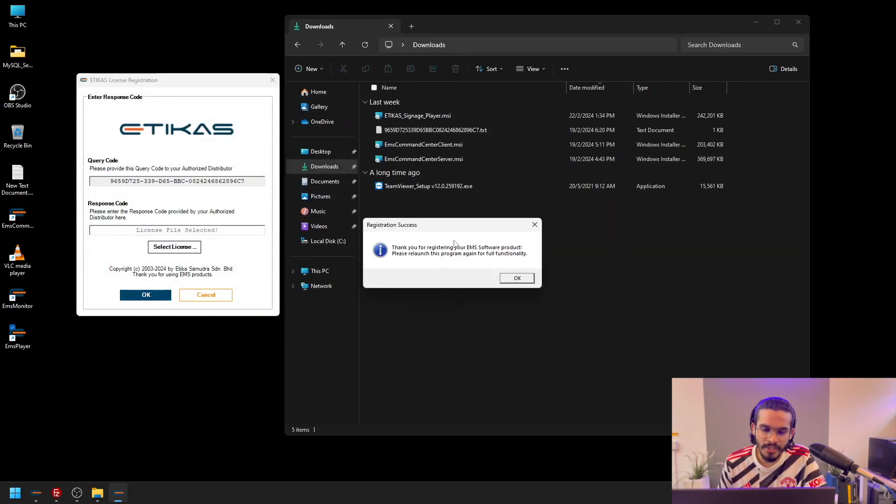
pyautogui.click(516, 279)
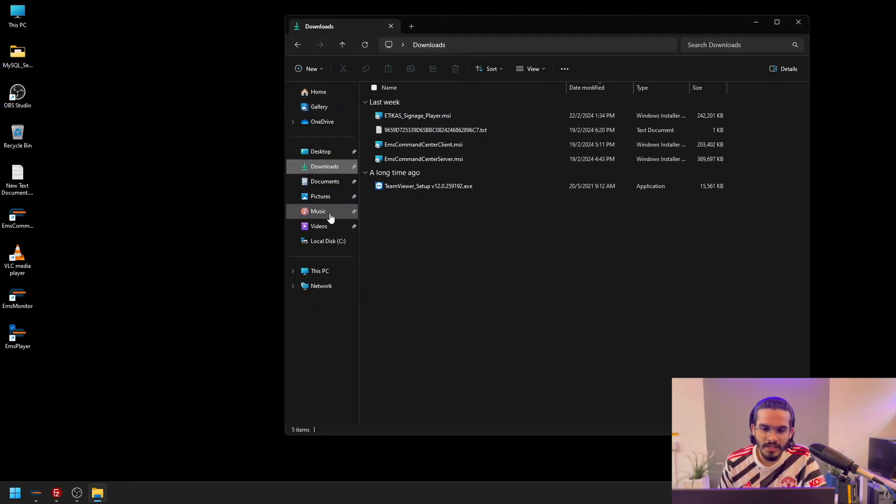
# Open the EMS Monitor Setup window using the SETUP shortcut in C:\EMS\Monitor
pyautogui.click(325, 273)
pyautogui.doubleClick(450, 116)
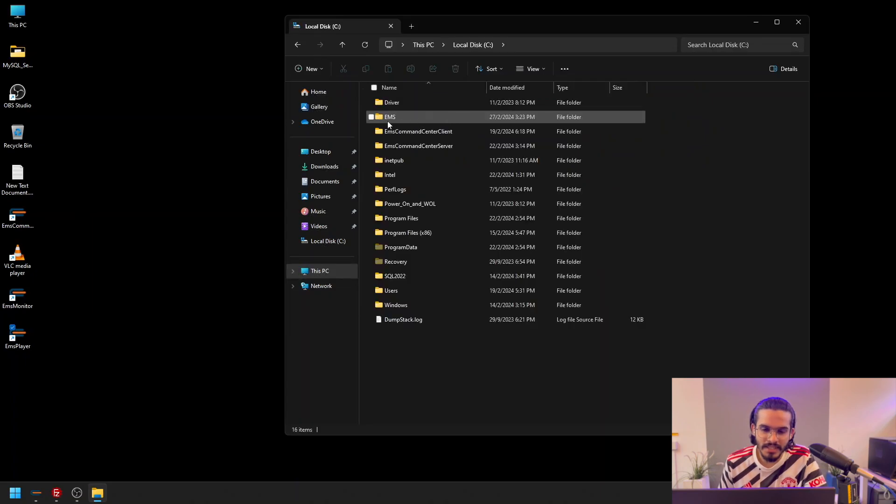
pyautogui.doubleClick(390, 117)
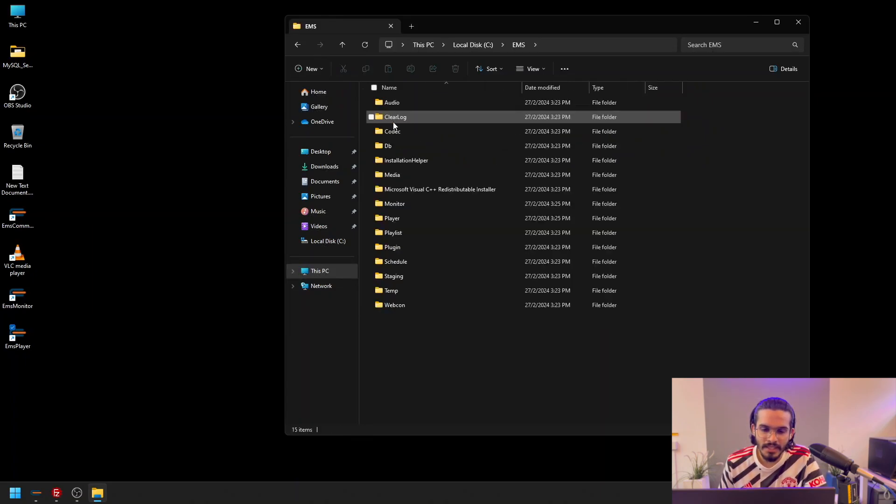
pyautogui.doubleClick(407, 210)
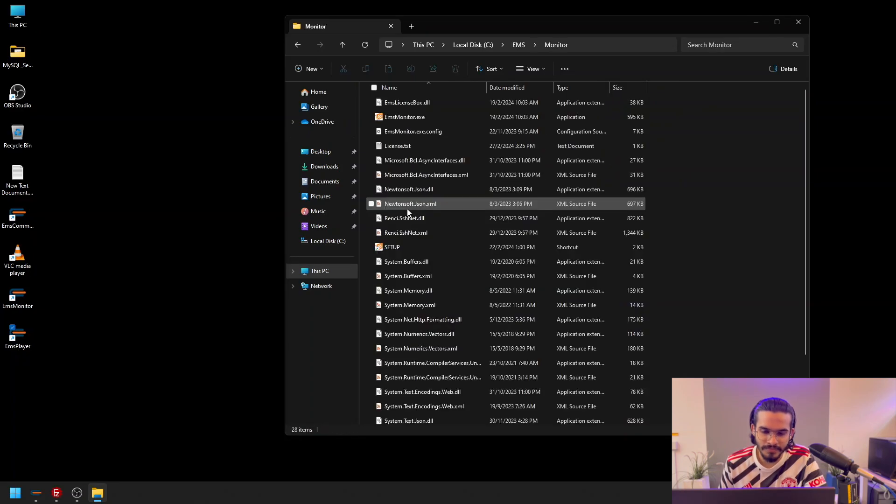
pyautogui.click(378, 248)
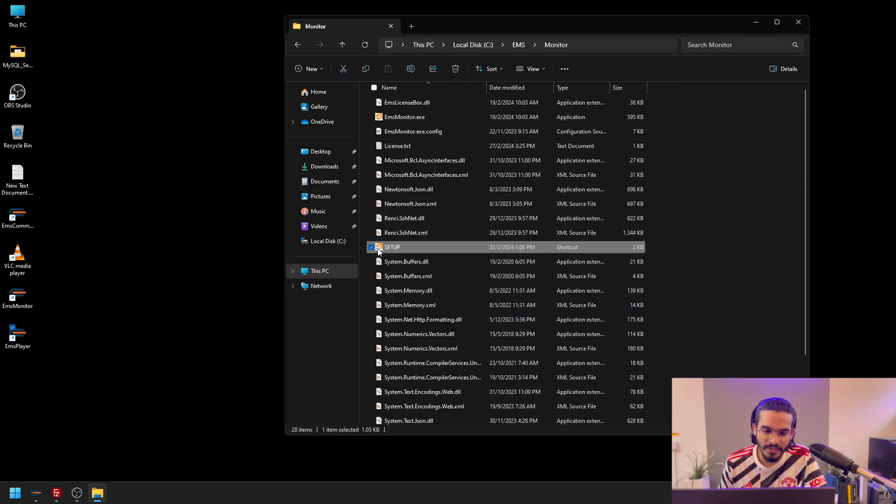
pyautogui.doubleClick(410, 246)
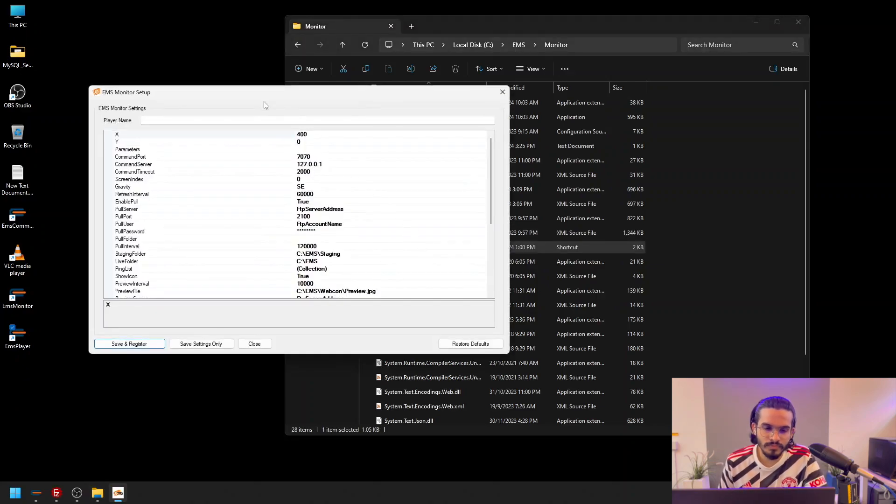
pyautogui.moveTo(260, 103); pyautogui.dragTo(326, 103)
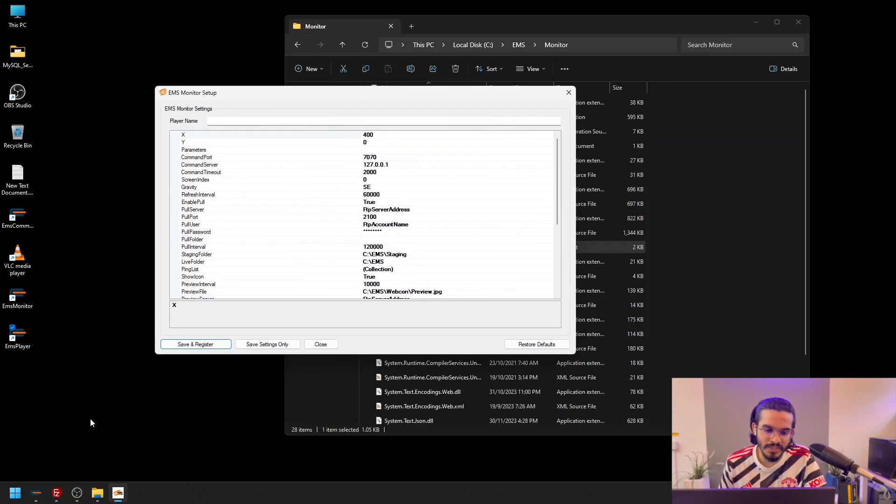
# Switch to the ETIKAS Signage client, check the display name of the Sample player unit, and return to EMS Monitor Setup
pyautogui.click(37, 492)
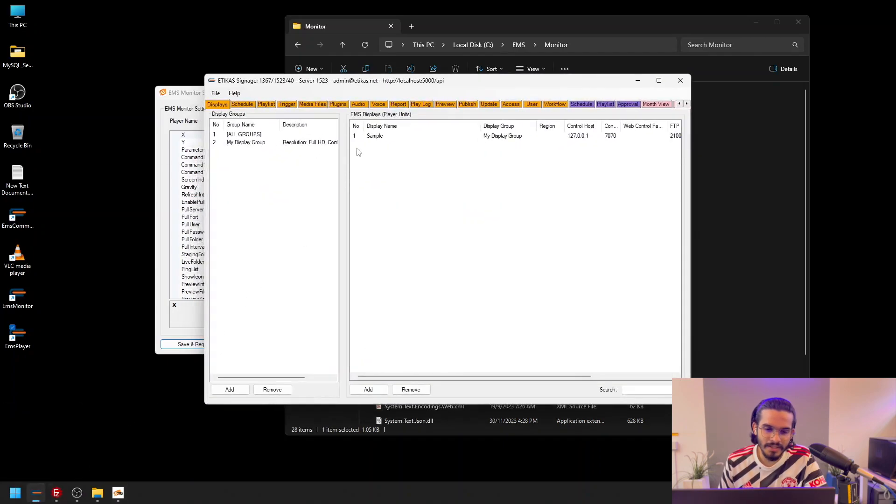
pyautogui.click(371, 139)
pyautogui.doubleClick(371, 138)
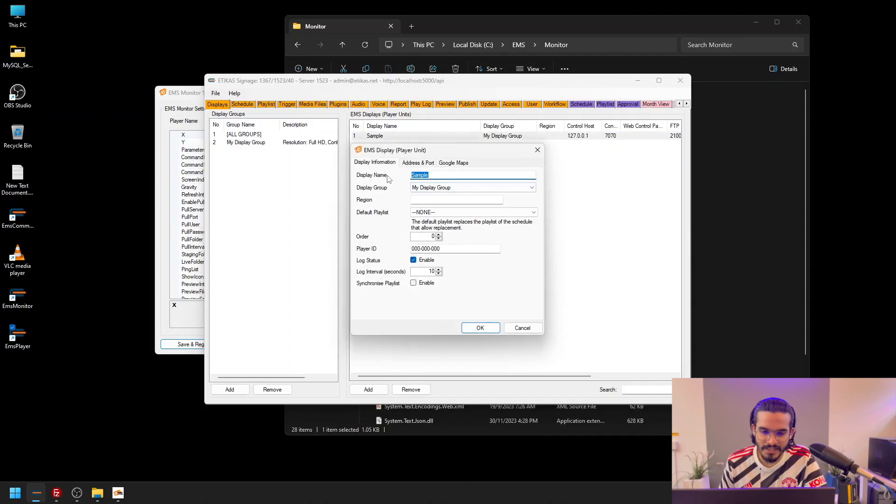
pyautogui.click(537, 150)
pyautogui.click(637, 80)
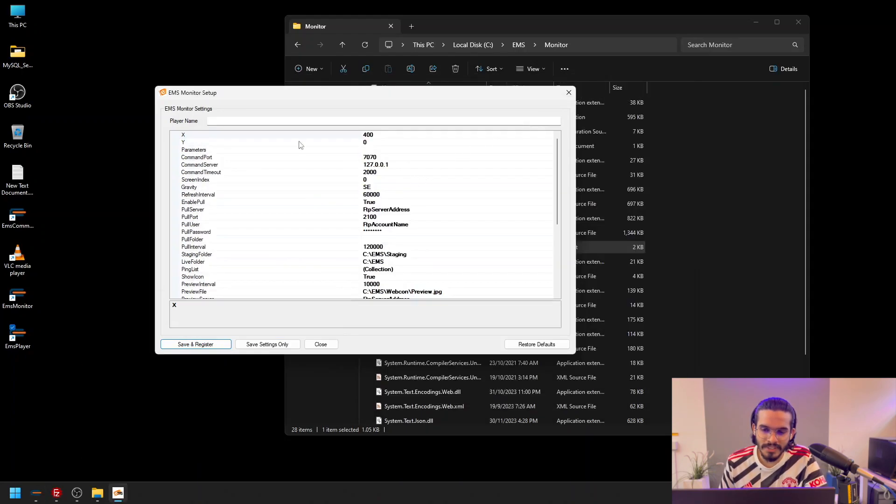
# Set the player name to Sample in EMS Monitor Setup
pyautogui.click(217, 118)
pyautogui.write('Sample')
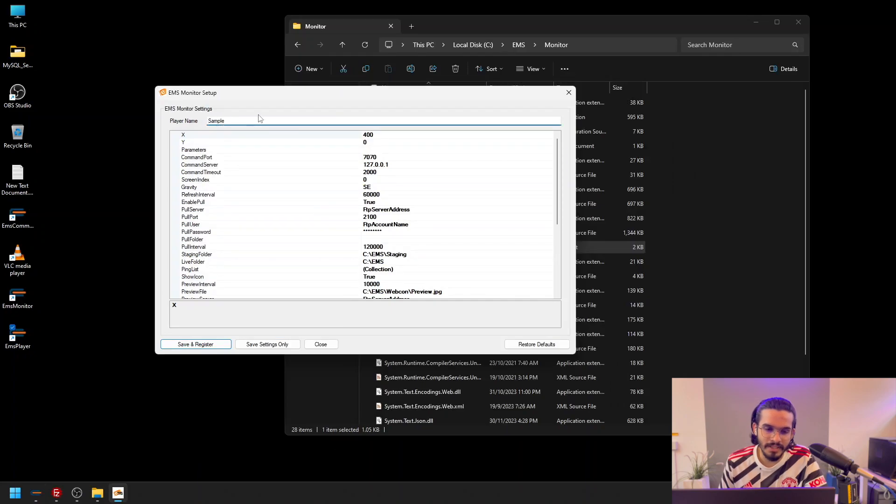
# Review the PullServer, PullPort, PullUser and PullPassword entries in the monitor settings
pyautogui.click(414, 210)
pyautogui.moveTo(413, 210); pyautogui.dragTo(345, 210)
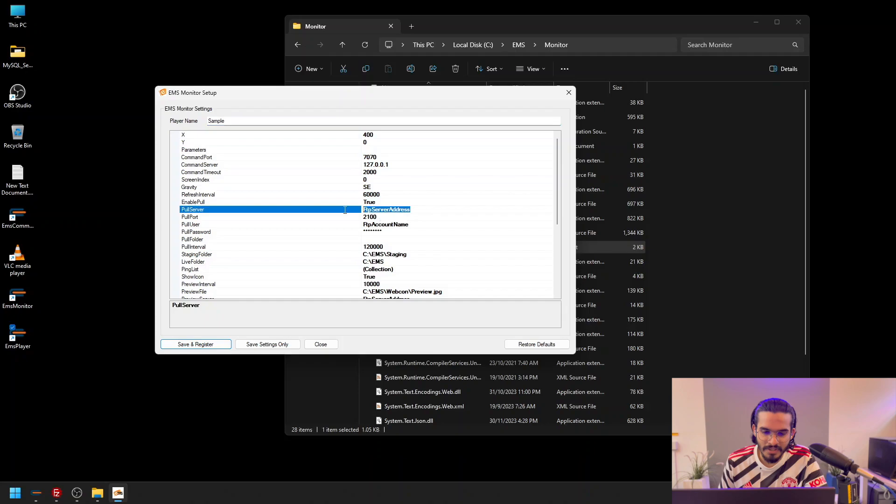
pyautogui.click(189, 218)
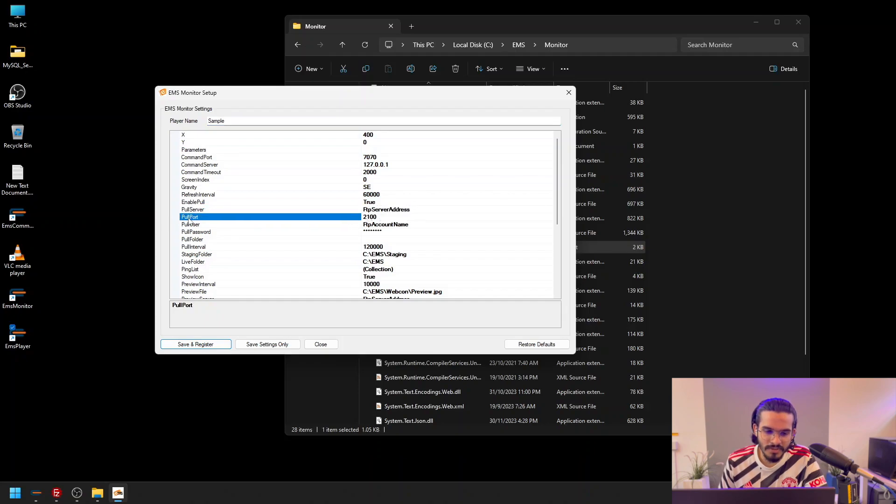
pyautogui.click(198, 226)
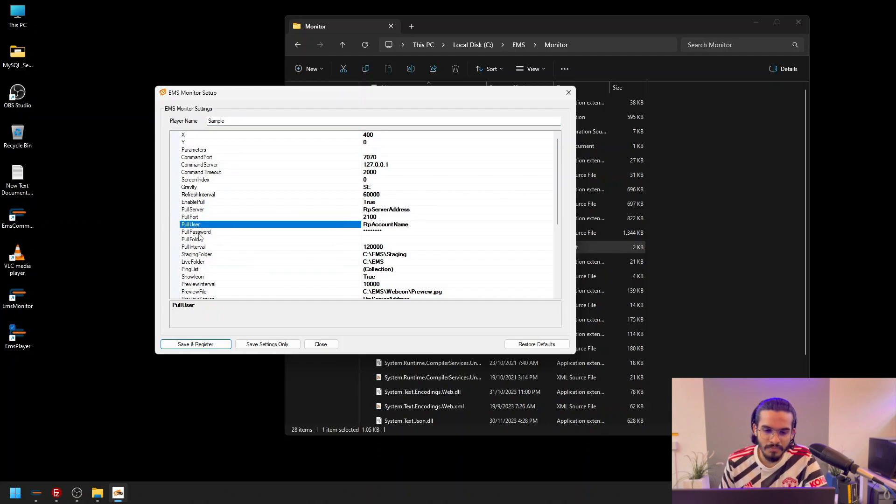
pyautogui.doubleClick(198, 232)
pyautogui.click(448, 182)
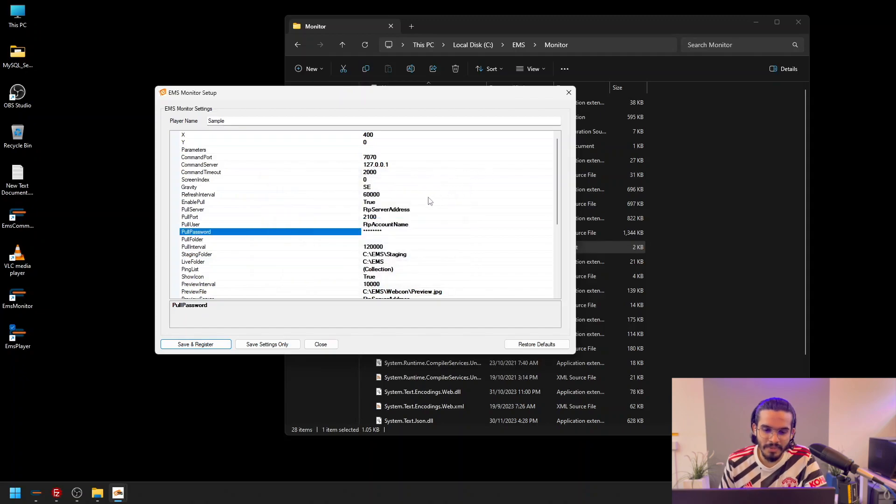
pyautogui.click(415, 209)
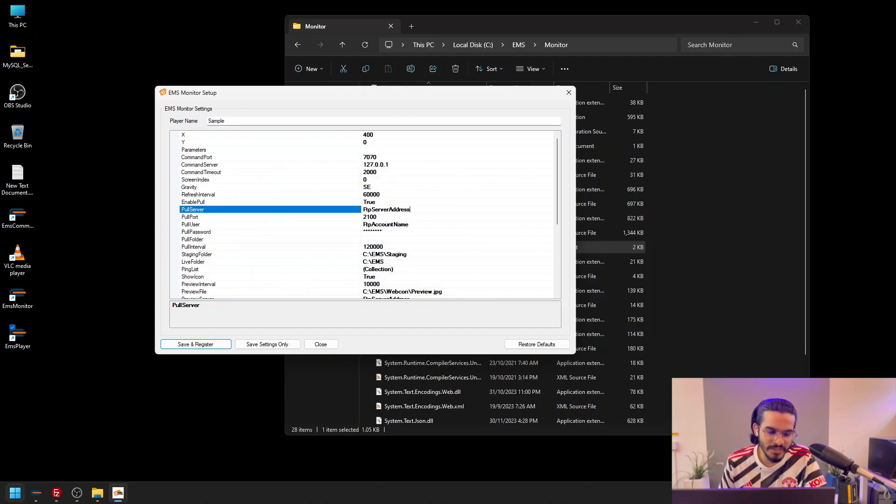
# Switch to the FileZilla Server administration interface, copy the listener address 127.0.0.1 from the server configuration, and return to EMS Monitor Setup
pyautogui.click(60, 499)
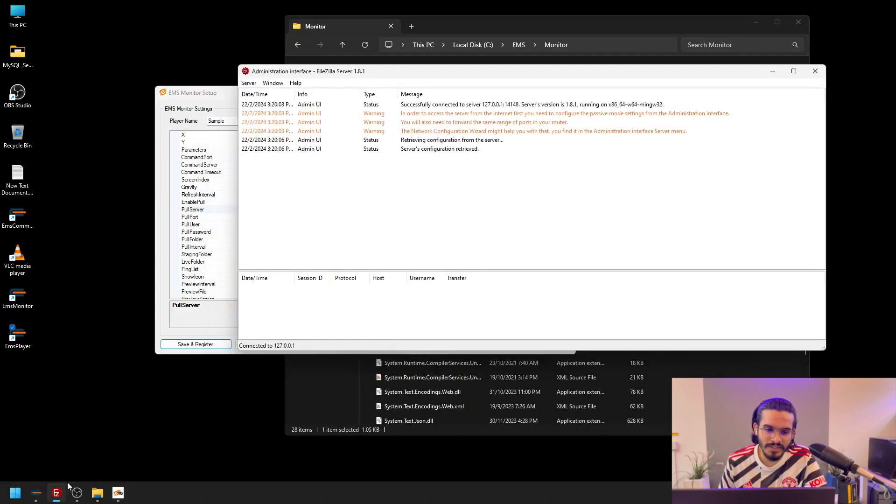
pyautogui.click(248, 83)
pyautogui.click(271, 115)
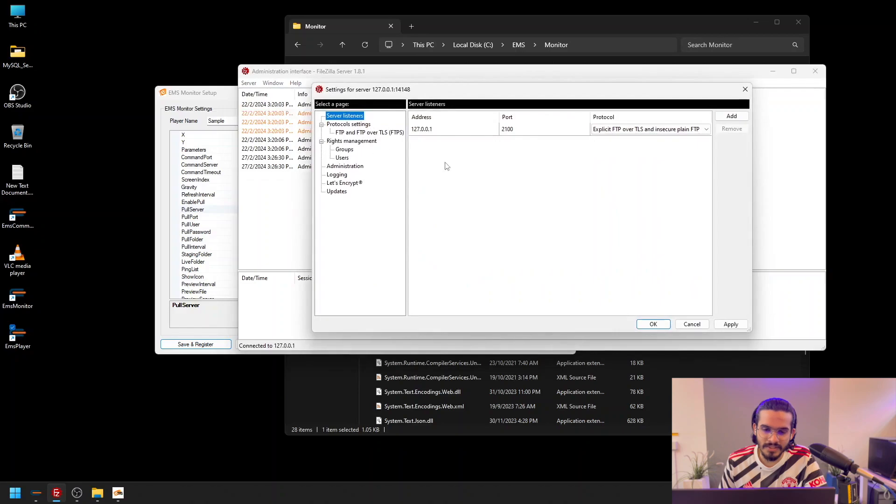
pyautogui.click(437, 129)
pyautogui.hotkey('ctrl', 'c')
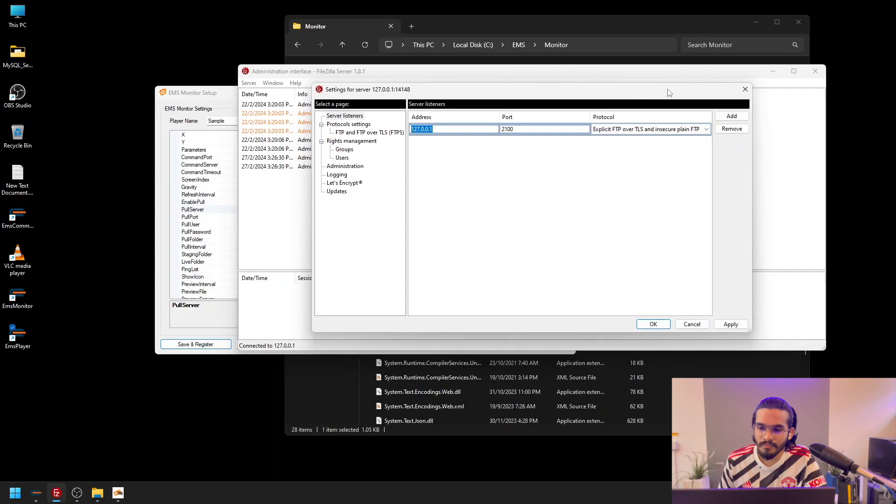
pyautogui.click(745, 89)
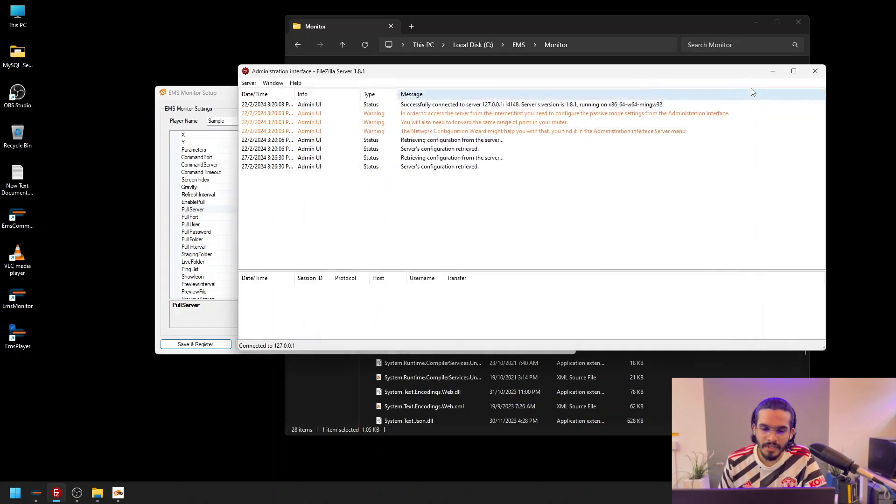
pyautogui.click(772, 71)
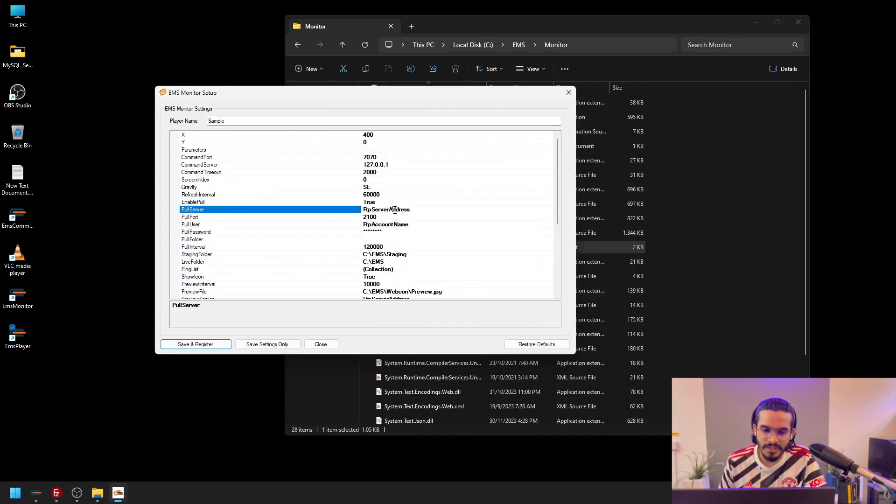
# Replace the PullServer placeholder with the copied address 127.0.0.1
pyautogui.doubleClick(412, 209)
pyautogui.hotkey('ctrl', 'v')
pyautogui.hotkey('ctrl', 'v')
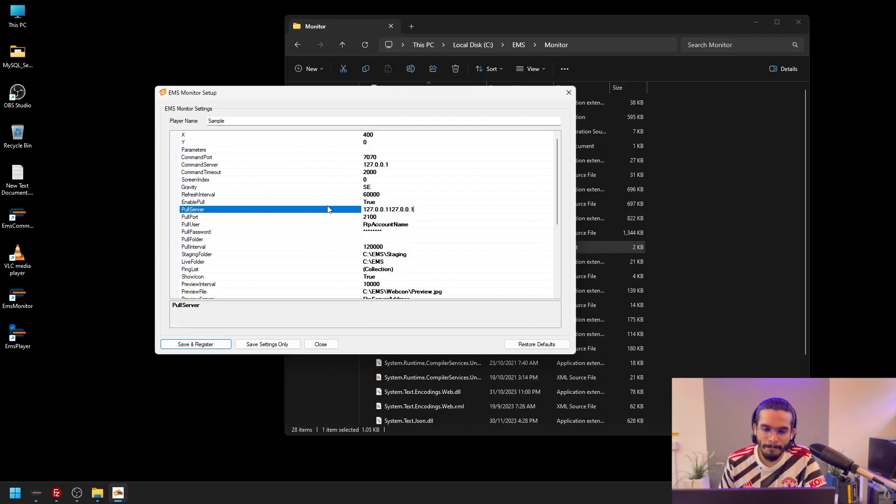
pyautogui.hotkey('ctrl', 'a')
pyautogui.hotkey('ctrl', 'v')
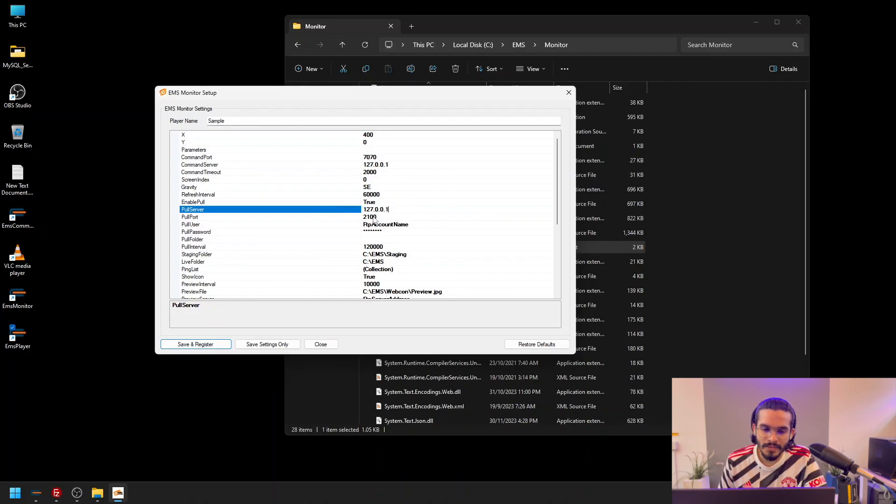
# Set PullUser to ems and enter the FTP account password for PullPassword
pyautogui.click(413, 226)
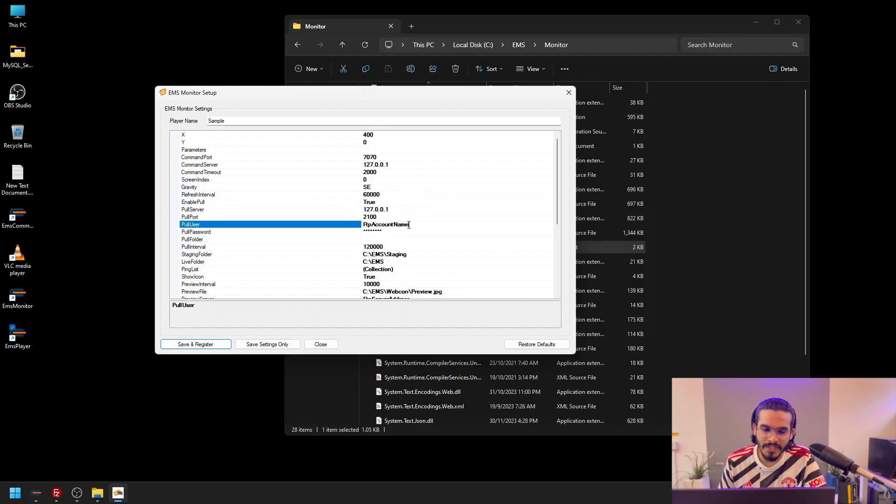
pyautogui.hotkey('ctrl', 'a')
pyautogui.write('e')
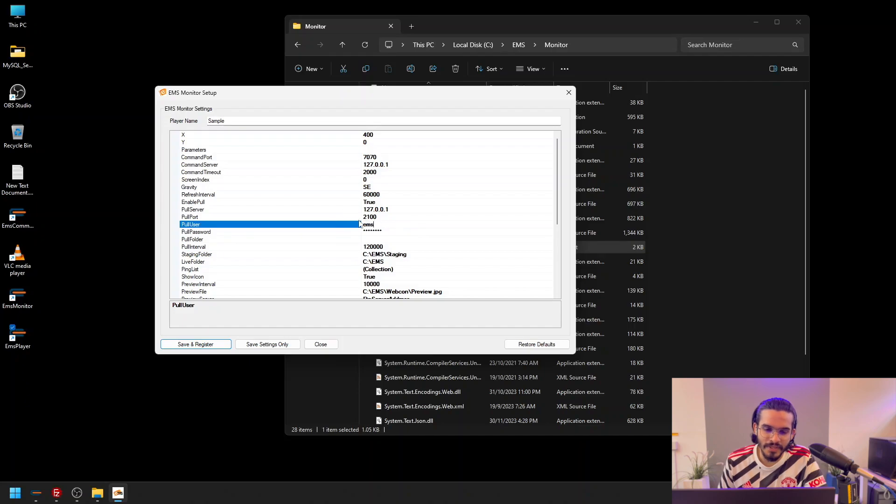
pyautogui.click(395, 234)
pyautogui.write('ems')
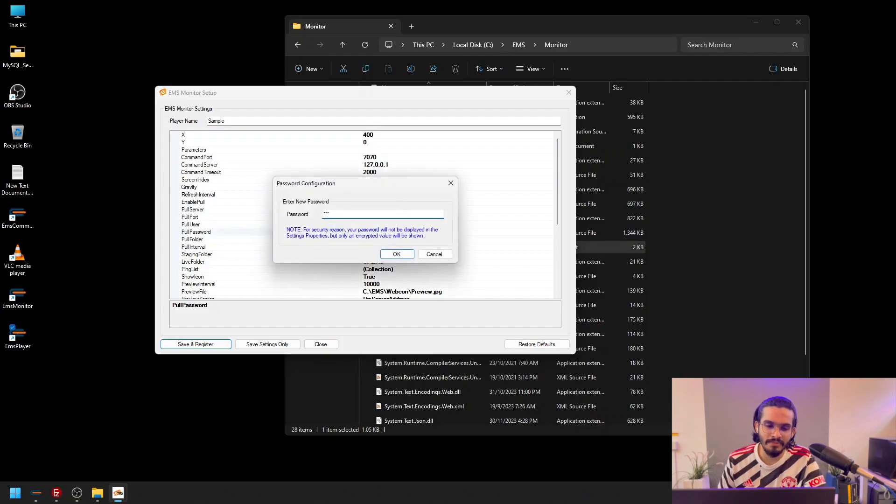
pyautogui.click(395, 255)
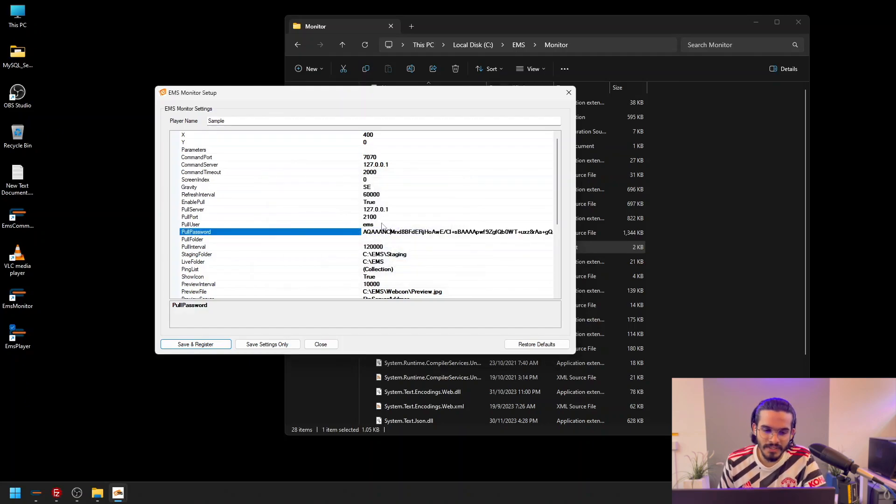
# Switch to FileZilla Server, check the available FTP users under rights management, and return to EMS Monitor Setup without changing anything
pyautogui.click(57, 492)
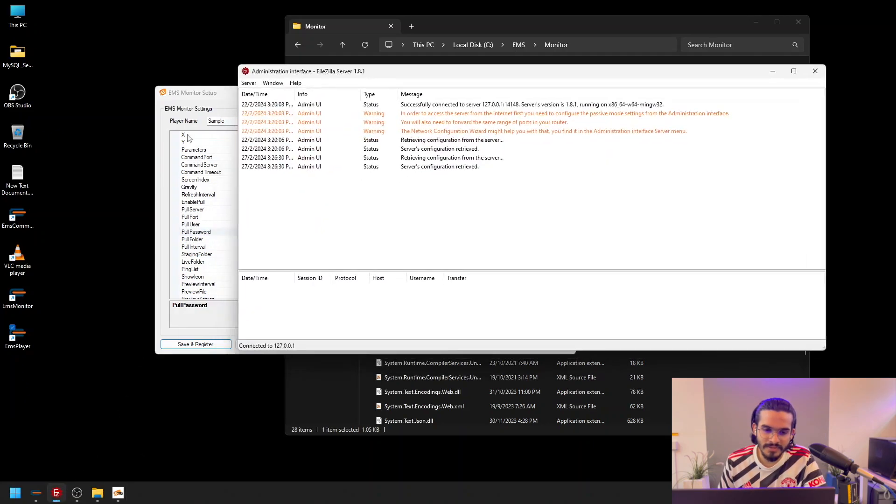
pyautogui.click(251, 83)
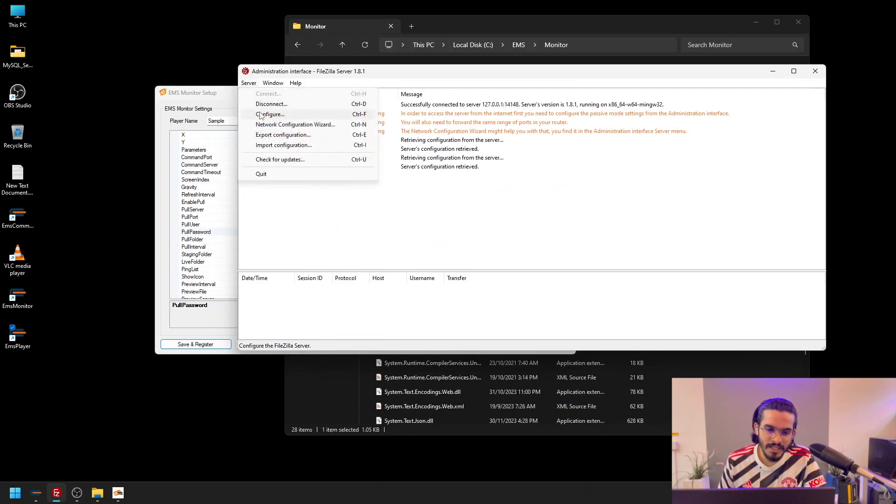
pyautogui.click(260, 115)
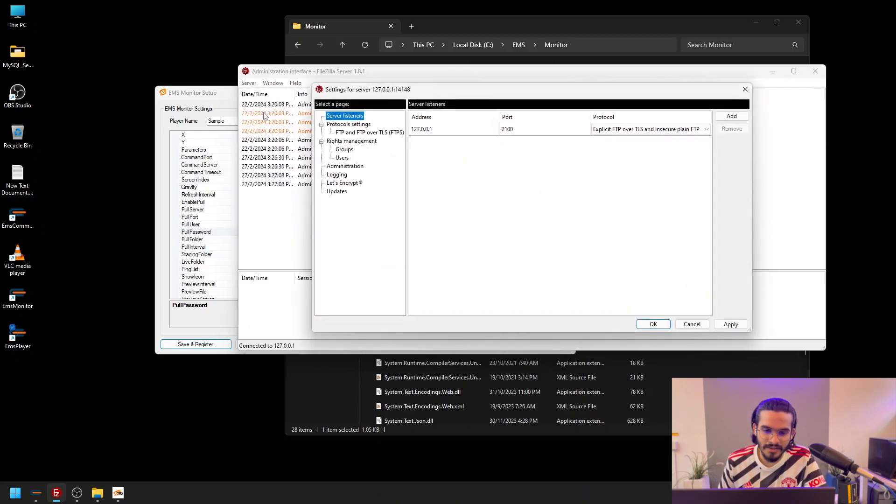
pyautogui.click(343, 159)
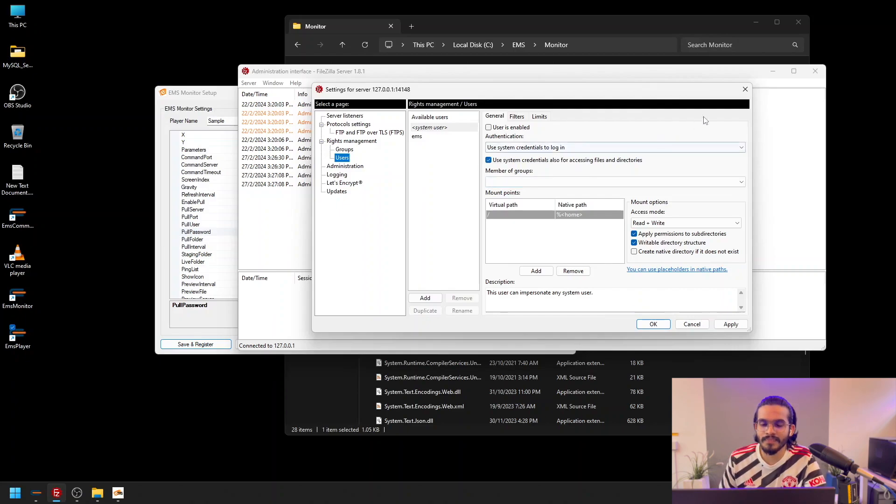
pyautogui.click(744, 89)
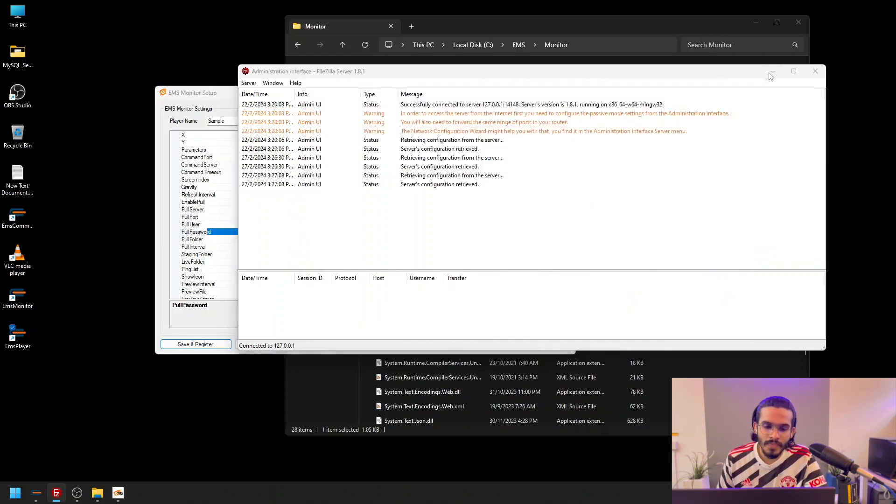
pyautogui.click(815, 71)
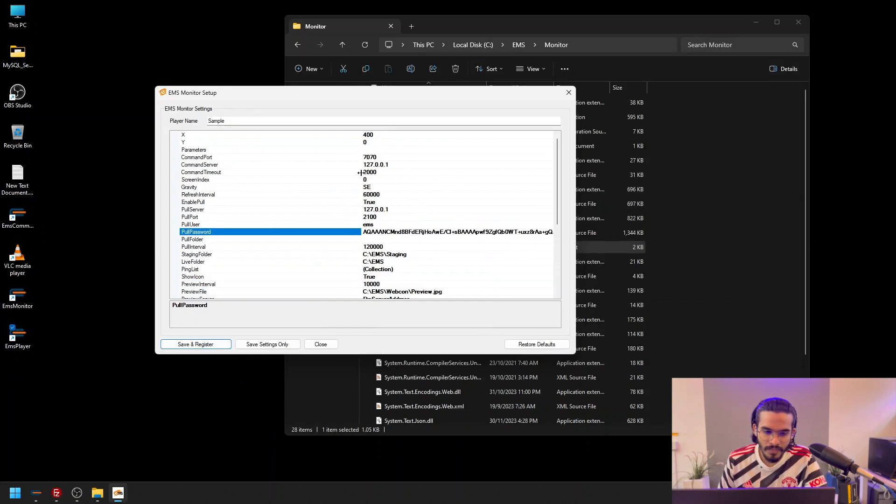
# Set PreviewServer to 127.0.0.1 in the monitor settings
pyautogui.scroll(-3, 363, 173)
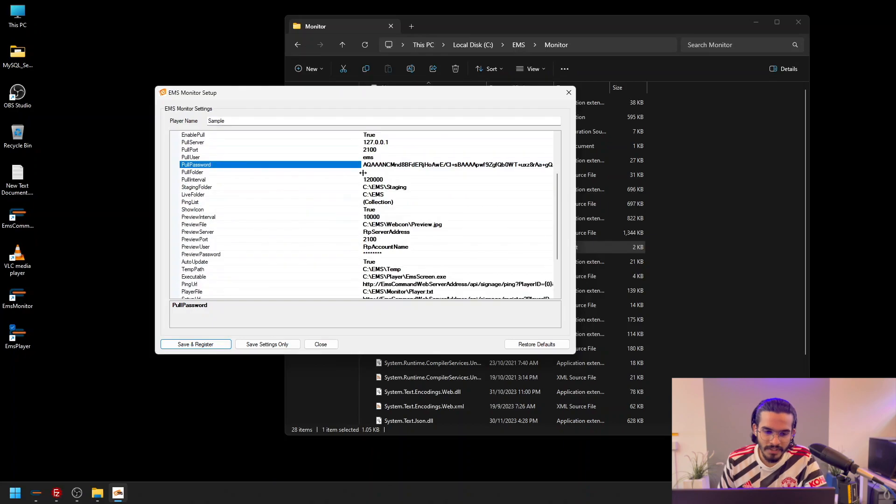
pyautogui.scroll(-1, 362, 173)
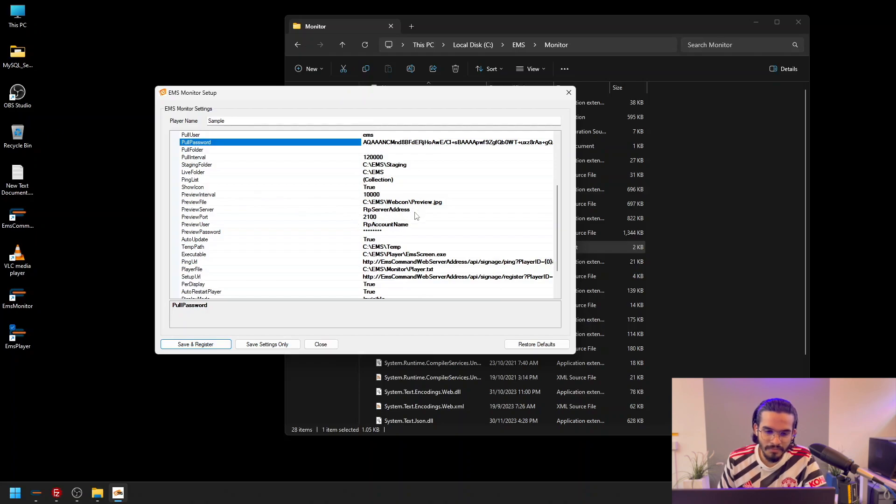
pyautogui.click(378, 209)
pyautogui.click(378, 209)
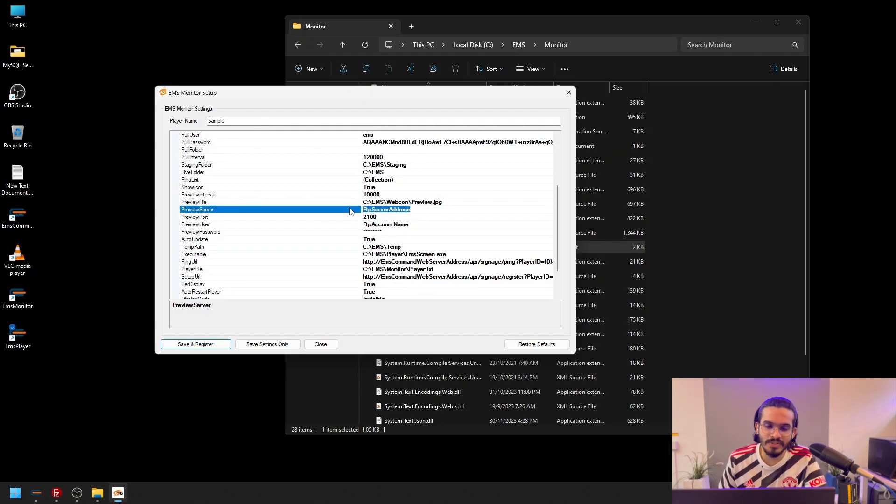
pyautogui.write('127.0.0.1')
# Set PreviewUser to ems and enter the FTP account password for PreviewPassword
pyautogui.click(394, 225)
pyautogui.click(388, 224)
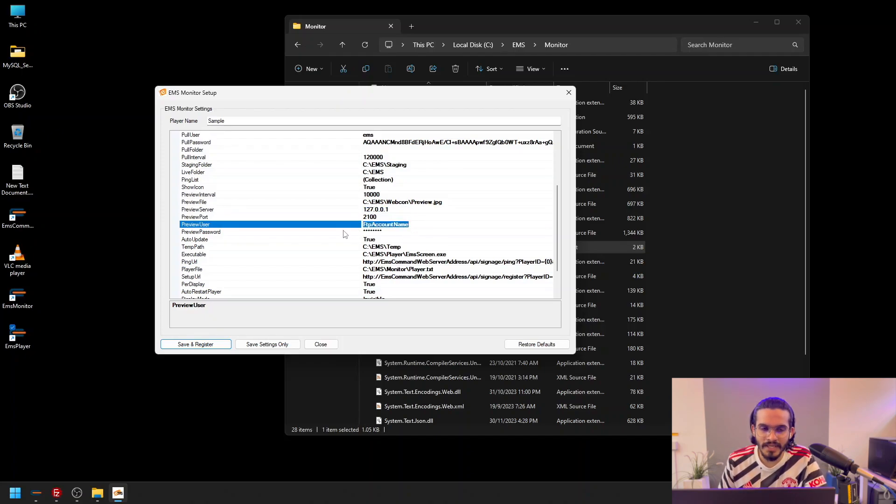
pyautogui.write('ems')
pyautogui.doubleClick(393, 231)
pyautogui.write('**')
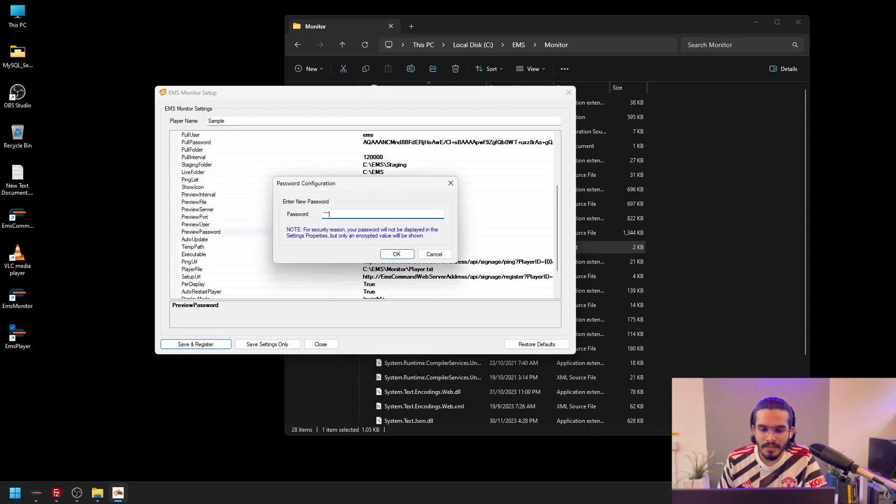
pyautogui.click(394, 254)
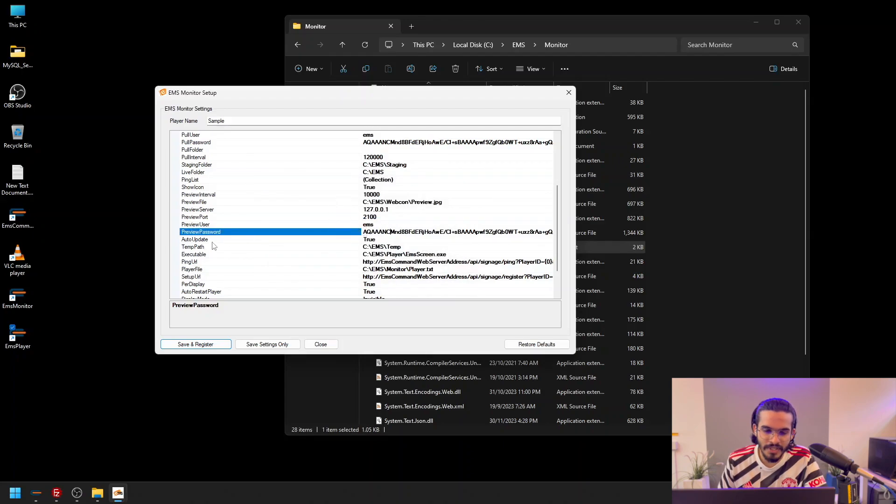
# Replace the EmsCommandWebServerAddress placeholder in PingUrl with 127.0.0.1:5000, keeping the rest of the URL
pyautogui.click(201, 262)
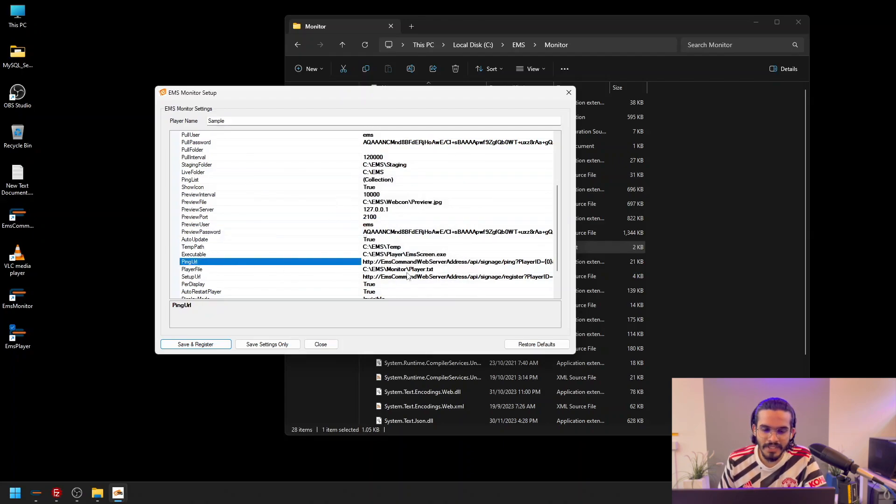
pyautogui.click(468, 263)
pyautogui.press('BackSpace')
pyautogui.press('BackSpace')
pyautogui.press('BackSpace')
pyautogui.press('BackSpace')
pyautogui.press('BackSpace')
pyautogui.press('BackSpace')
pyautogui.press('BackSpace')
pyautogui.press('BackSpace')
pyautogui.press('BackSpace')
pyautogui.press('BackSpace')
pyautogui.press('BackSpace')
pyautogui.press('BackSpace')
pyautogui.press('BackSpace')
pyautogui.press('BackSpace')
pyautogui.press('BackSpace')
pyautogui.press('BackSpace')
pyautogui.press('BackSpace')
pyautogui.press('BackSpace')
pyautogui.press('BackSpace')
pyautogui.press('BackSpace')
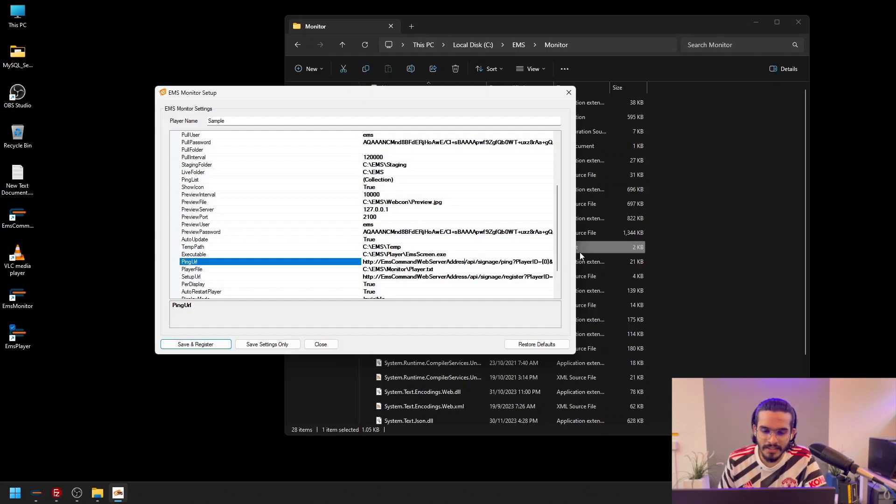
pyautogui.press('BackSpace')
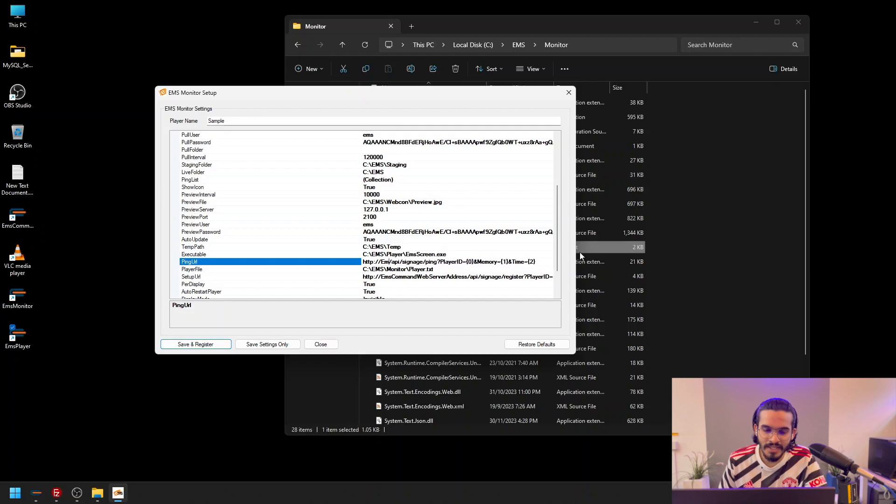
pyautogui.press('BackSpace')
pyautogui.press('BackSpace')
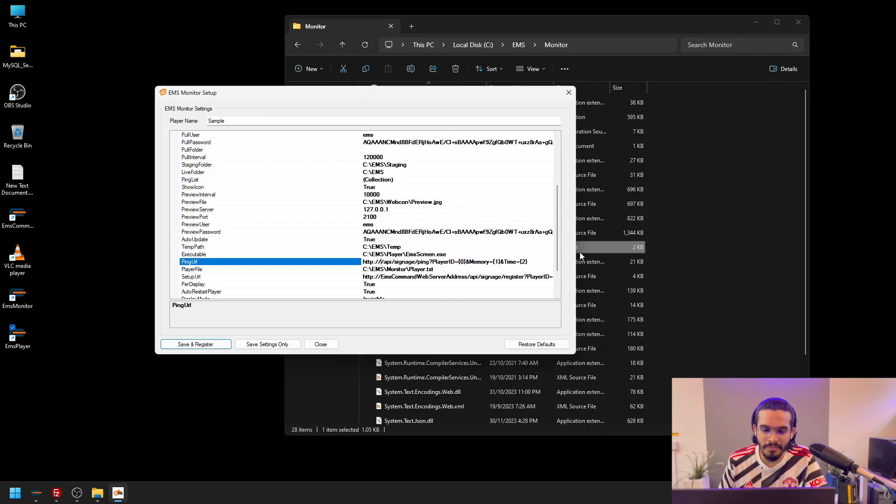
pyautogui.write('127.0.0.1')
pyautogui.write(':5')
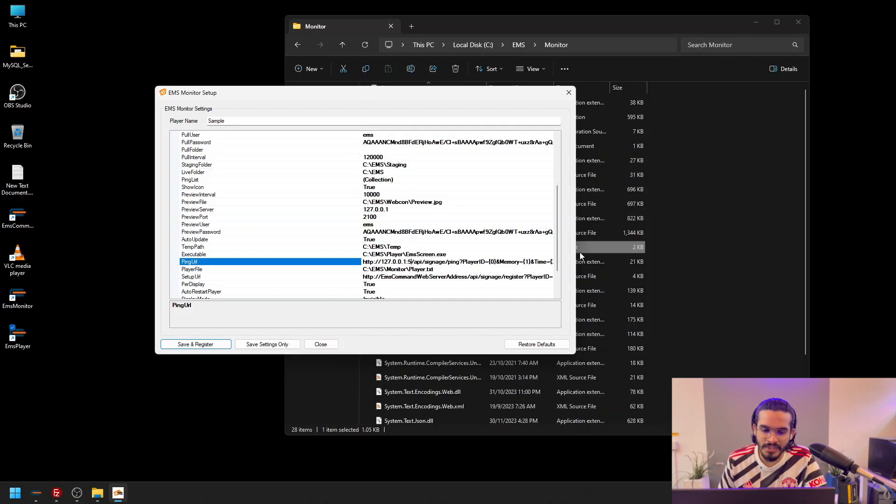
pyautogui.write('000')
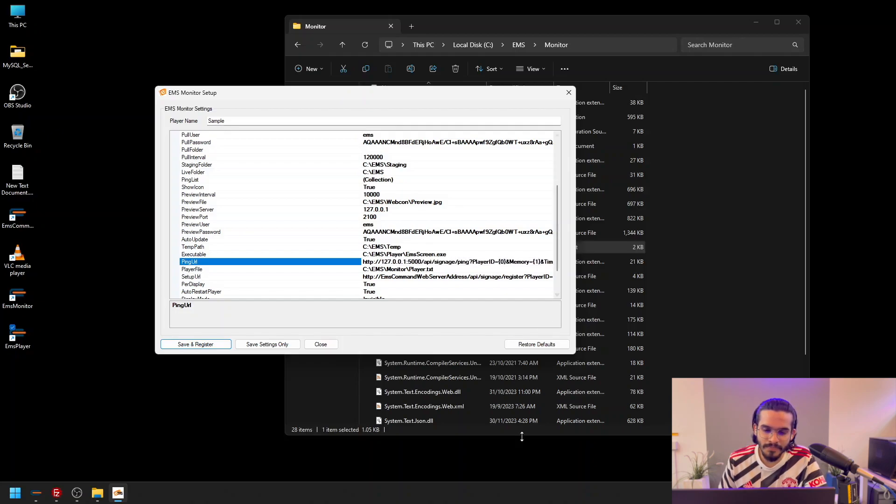
# Replace the EmsCommandWebServerAddress placeholder in SetupUrl with the 127.0.0.1:5000 address copied from PingUrl, keeping the rest of the URL
pyautogui.moveTo(422, 262); pyautogui.dragTo(384, 264)
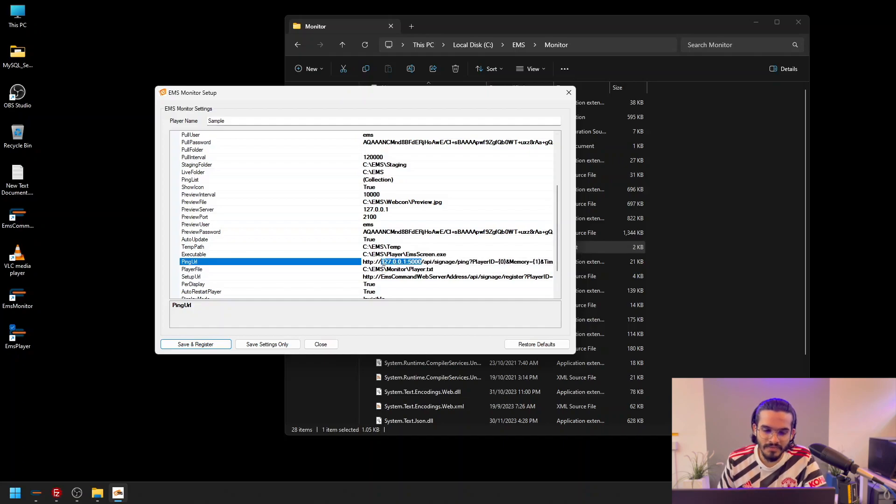
pyautogui.click(469, 277)
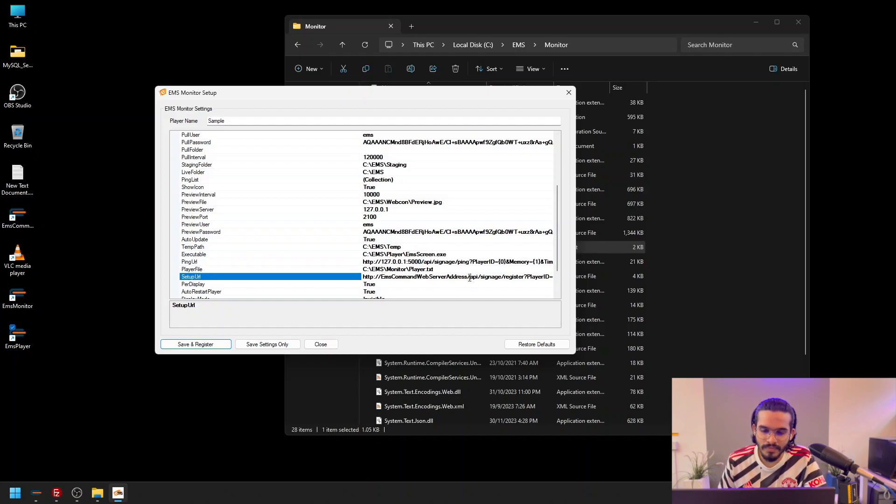
pyautogui.moveTo(467, 278); pyautogui.dragTo(382, 282)
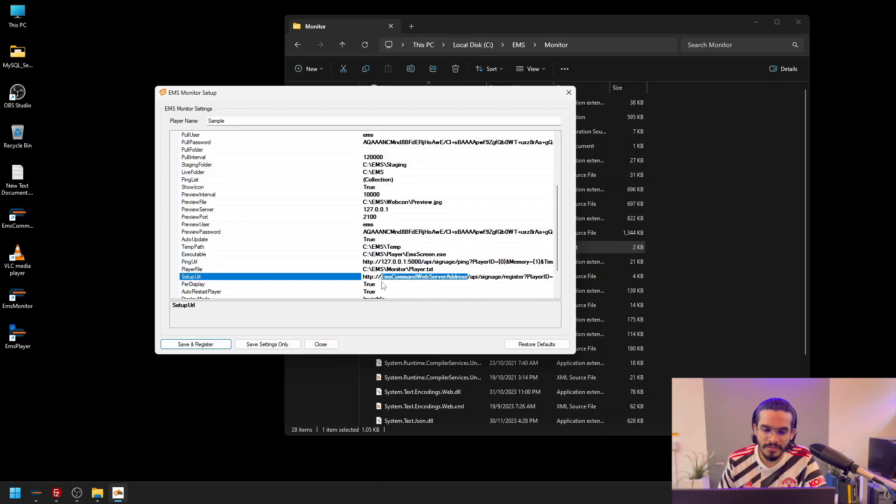
pyautogui.write('127.0.0.1:5000')
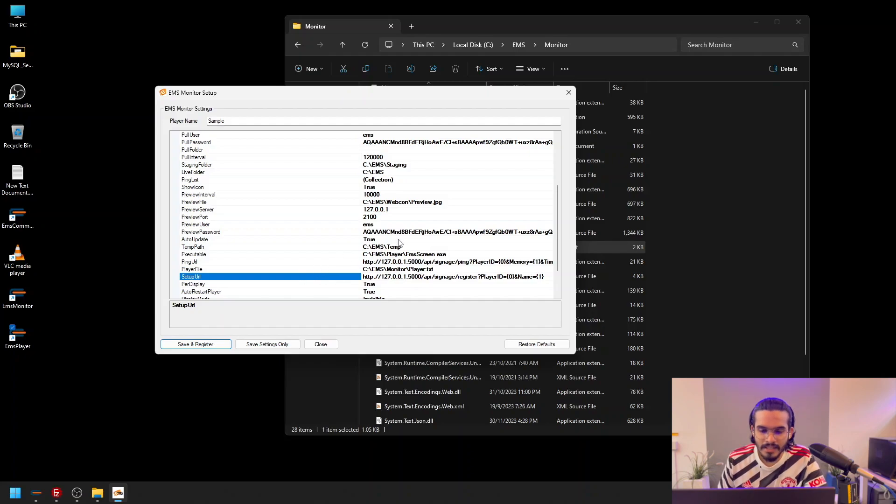
# Review the remaining monitor settings, save them and register the Sample display with the server
pyautogui.scroll(-2, 401, 263)
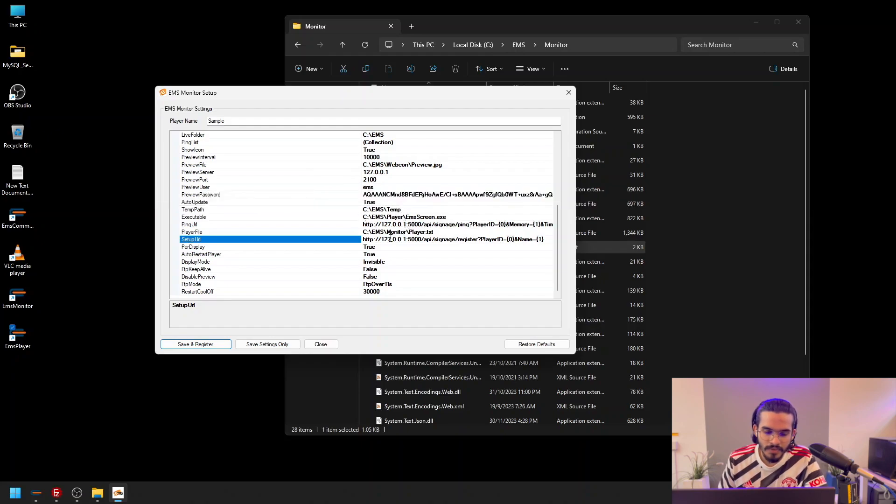
pyautogui.click(210, 345)
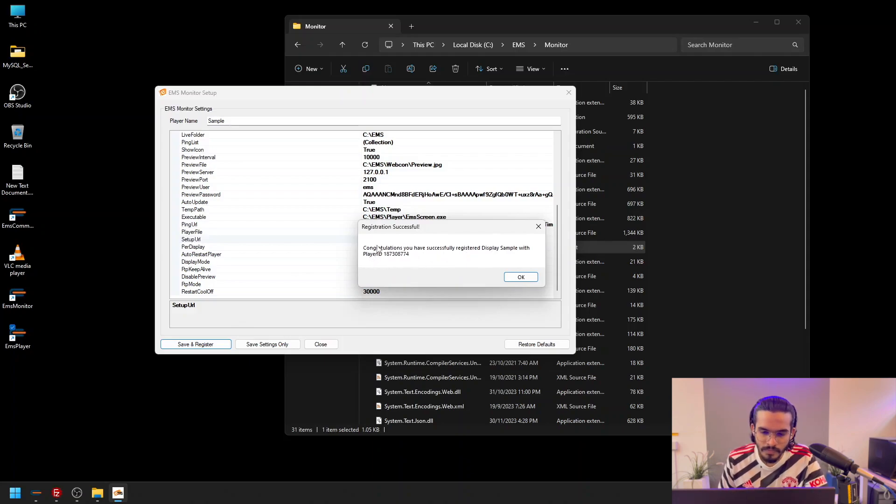
pyautogui.click(513, 279)
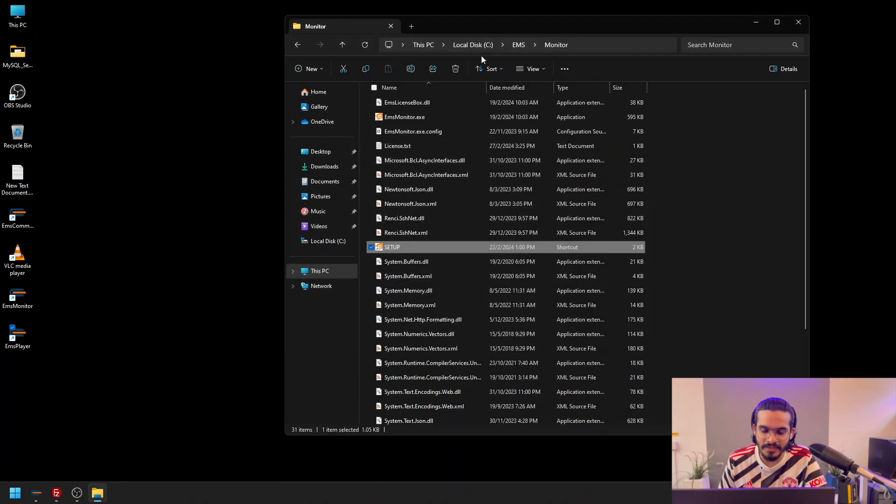
# Reload the C:\EMS\Monitor folder, open Player.txt and select the player ID it contains
pyautogui.click(518, 45)
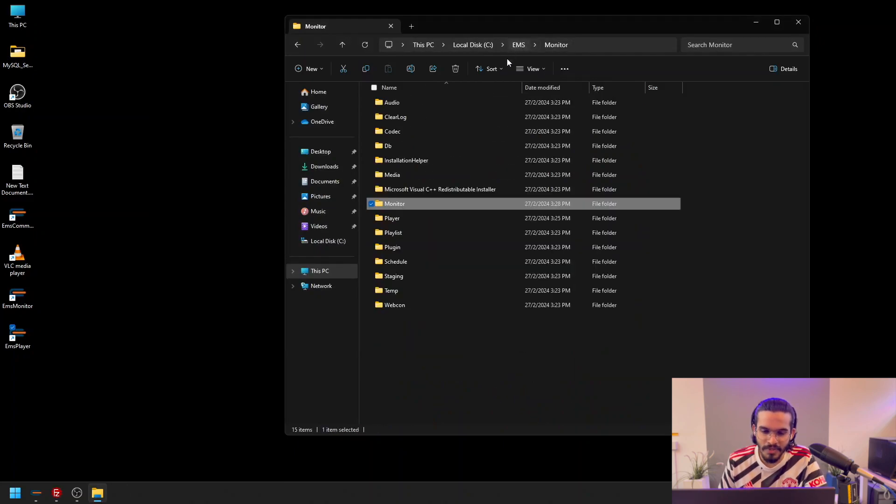
pyautogui.doubleClick(392, 206)
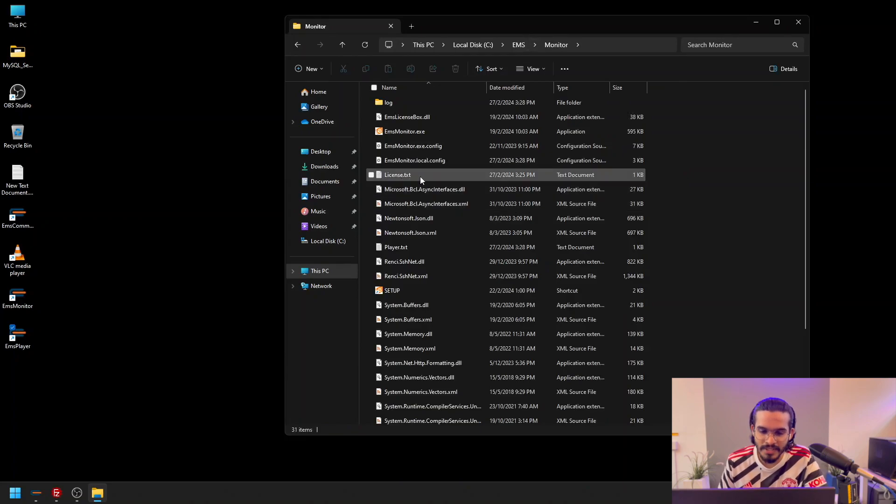
pyautogui.scroll(-1, 422, 182)
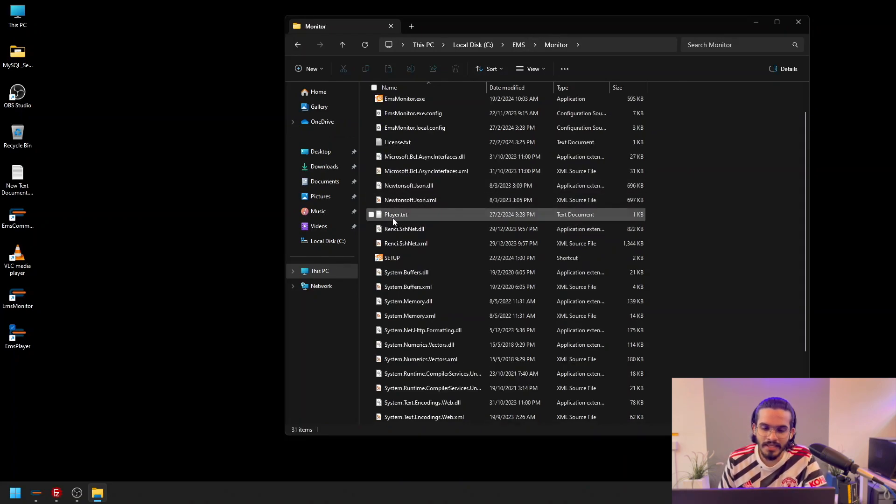
pyautogui.doubleClick(411, 216)
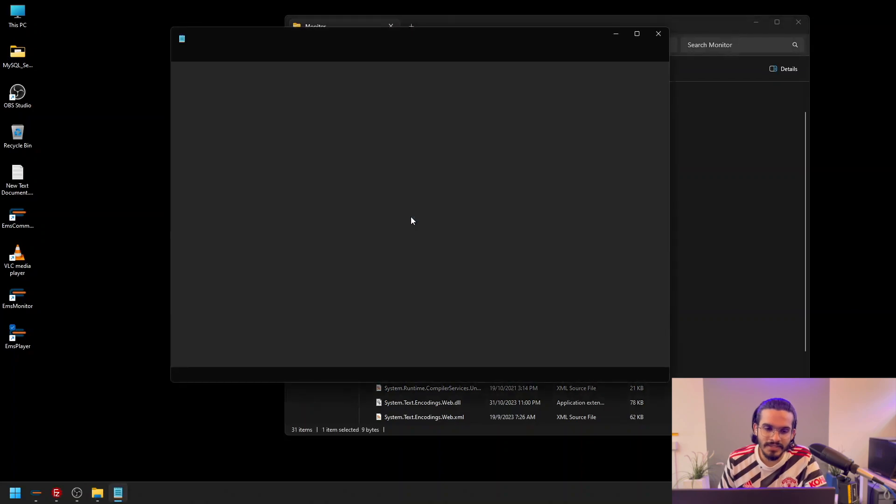
pyautogui.hotkey('ctrl', 'a')
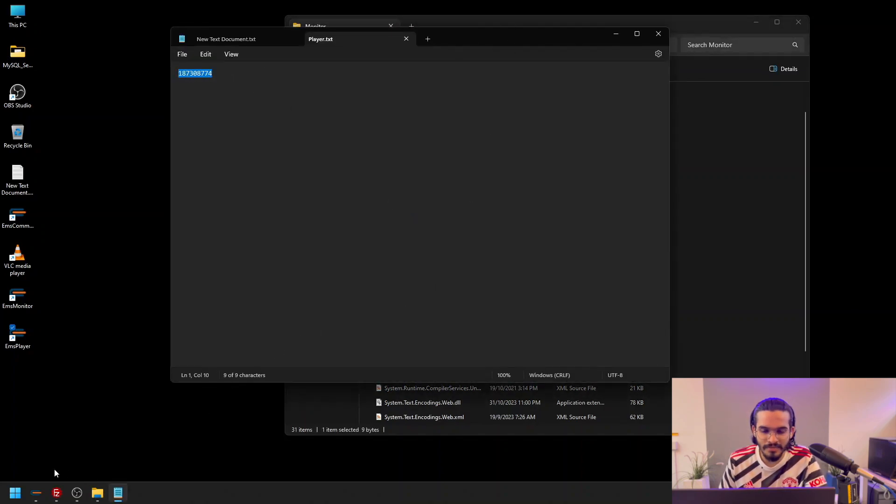
# Switch to ETIKAS Signage, refresh the displays list and check the Sample display's Player ID
pyautogui.click(37, 493)
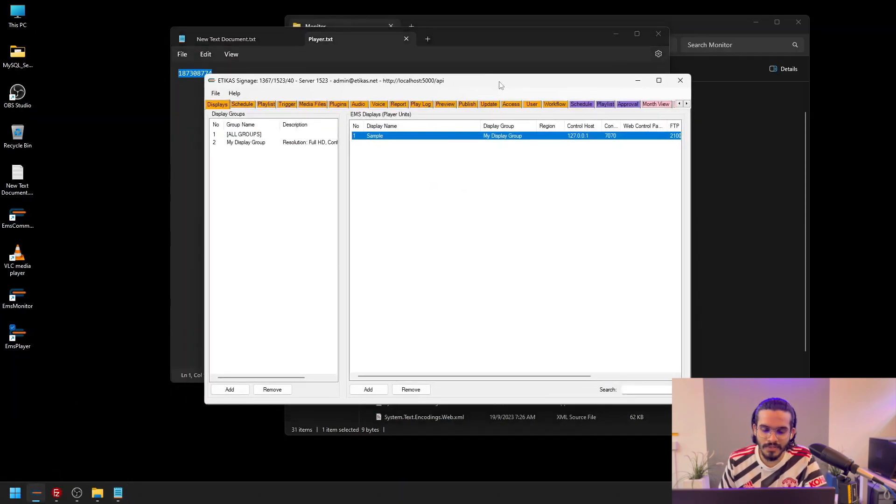
pyautogui.doubleClick(507, 137)
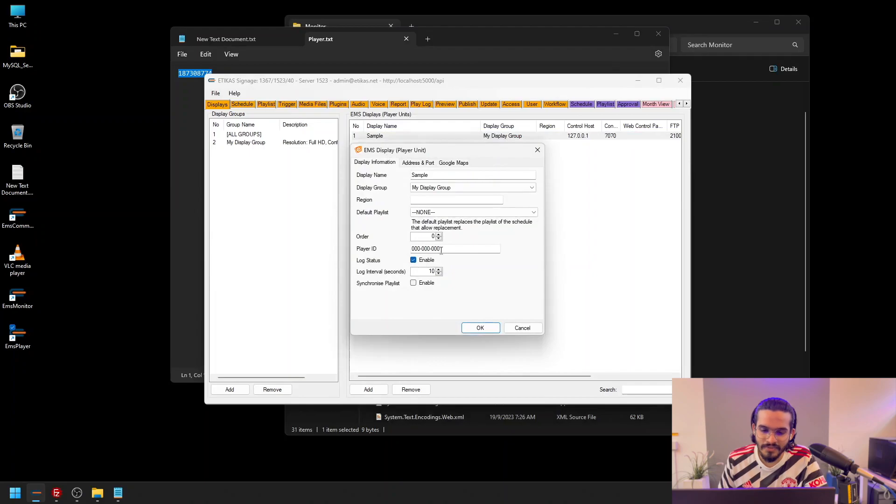
pyautogui.click(536, 150)
pyautogui.click(247, 107)
pyautogui.click(224, 104)
pyautogui.doubleClick(413, 136)
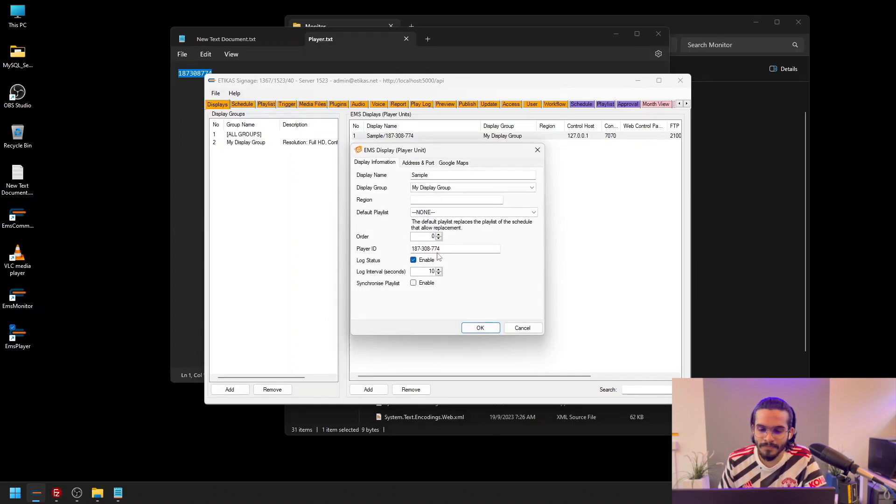
pyautogui.click(471, 328)
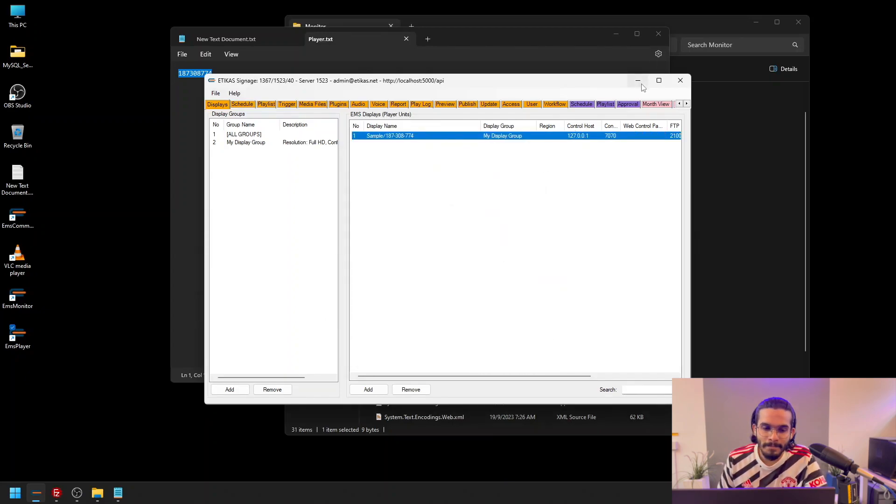
pyautogui.click(637, 80)
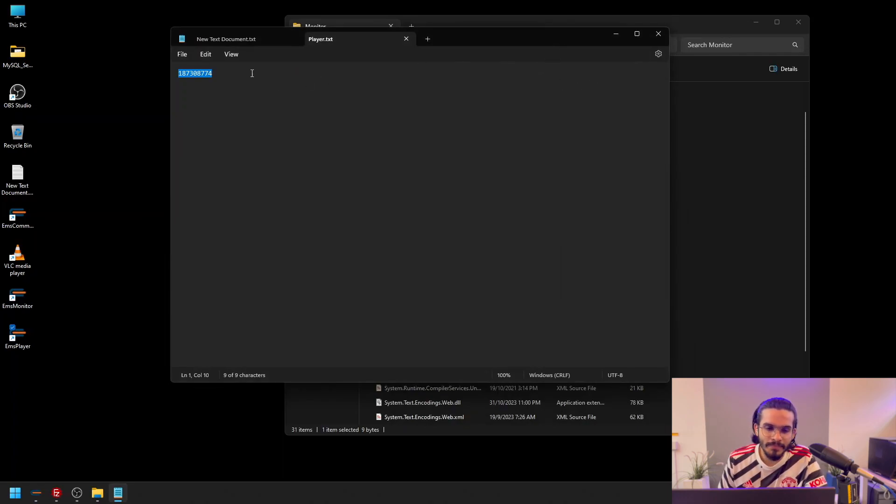
# Copy the player ID from Player.txt and minimize the text file
pyautogui.rightClick(210, 77)
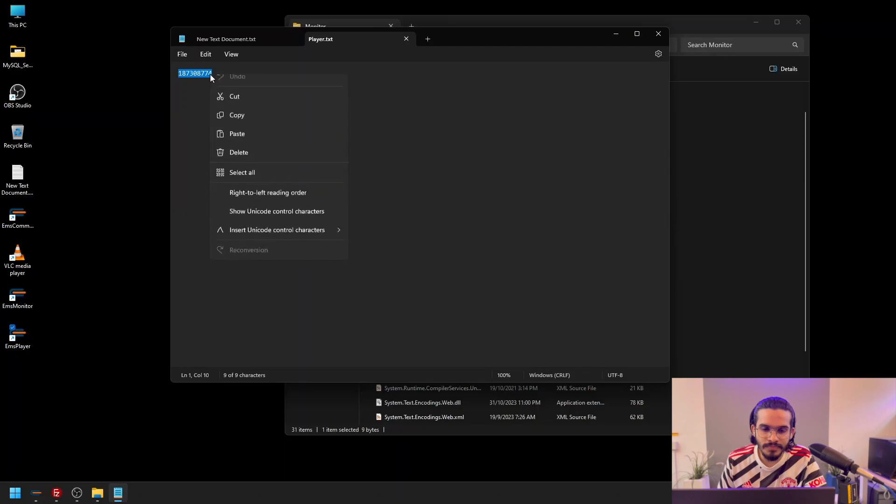
pyautogui.click(234, 121)
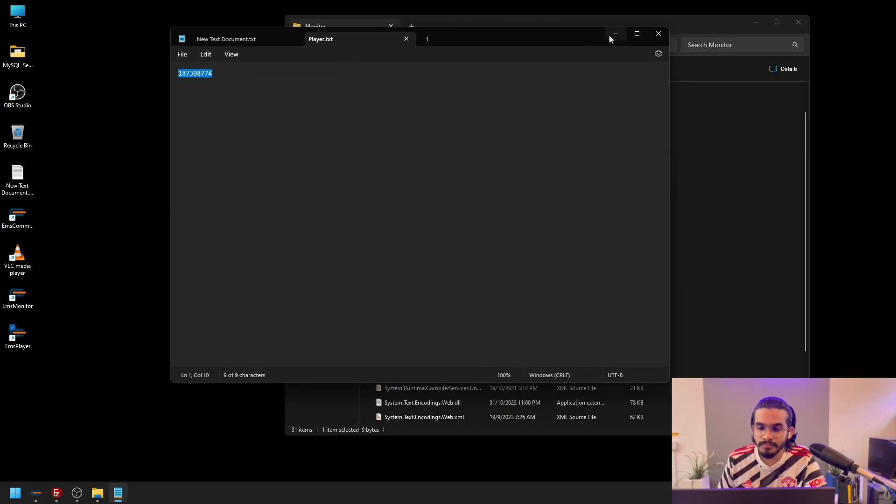
pyautogui.click(609, 35)
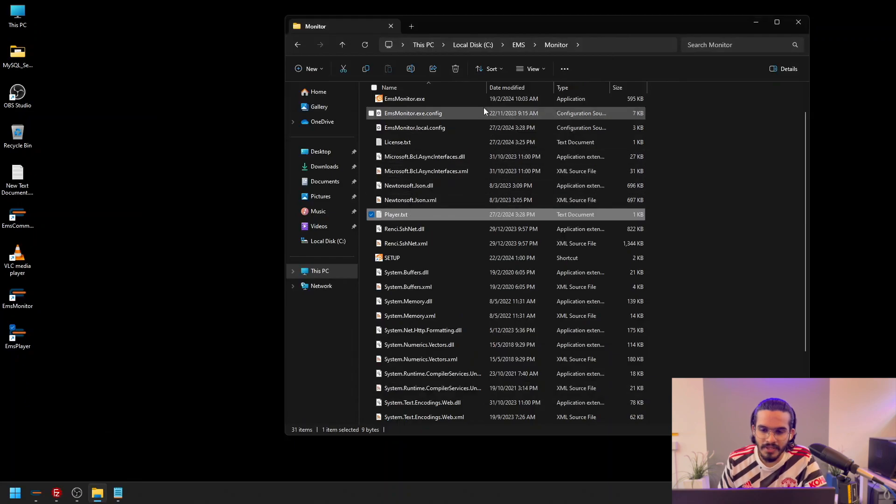
# Open the player's screen options by running the SETUP shortcut in C:\EMS\Player
pyautogui.click(518, 46)
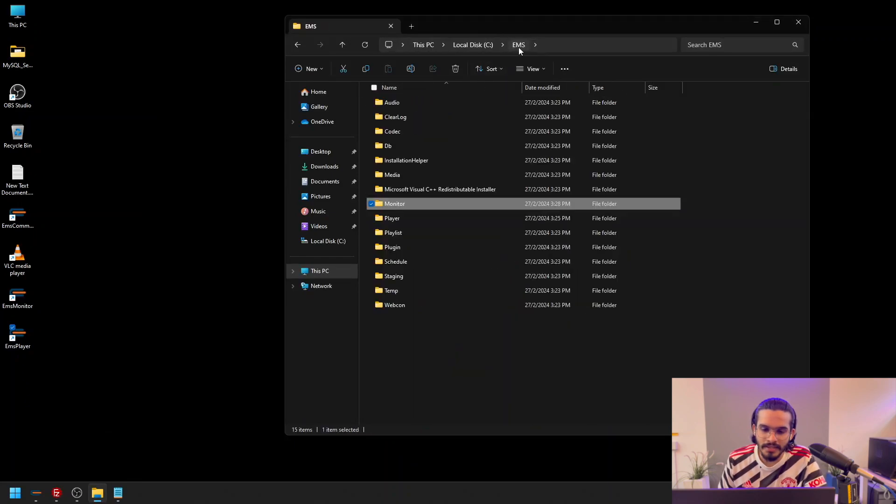
pyautogui.doubleClick(428, 220)
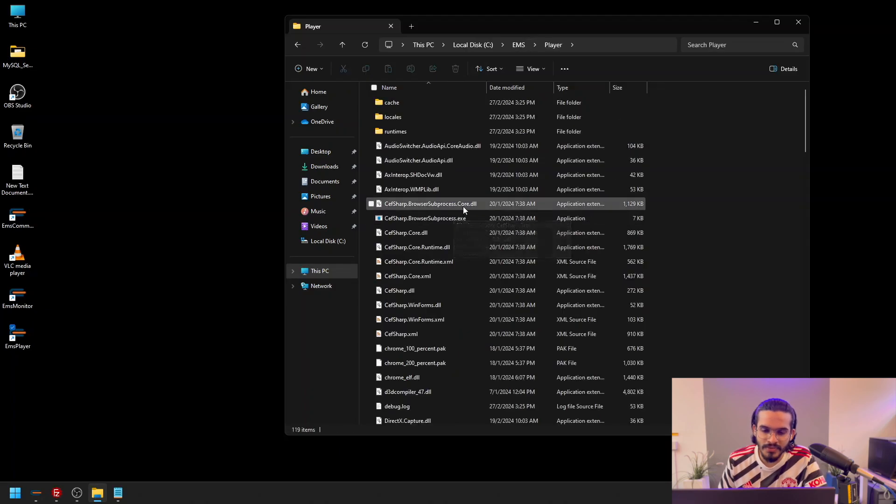
pyautogui.scroll(-3, 463, 208)
pyautogui.scroll(-10, 463, 209)
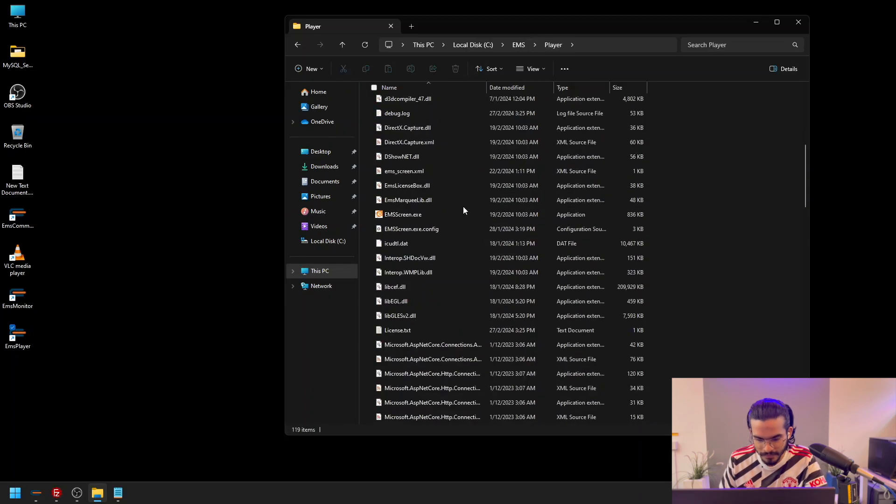
pyautogui.scroll(-12, 464, 207)
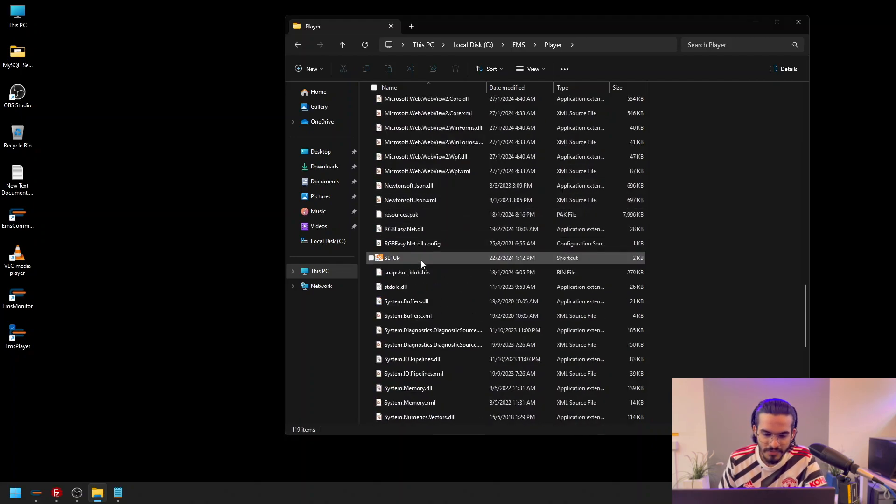
pyautogui.click(421, 261)
pyautogui.doubleClick(421, 259)
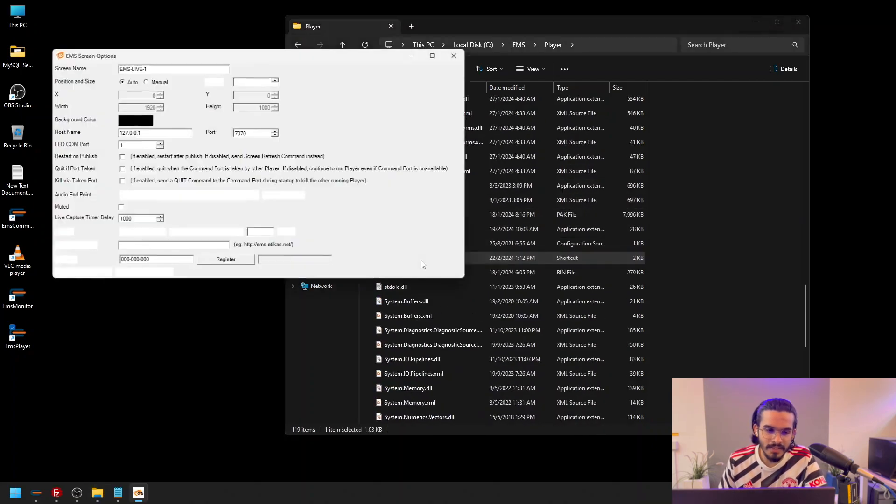
# Try the Manual setting for Position and Size in the screen options and return it to Auto
pyautogui.moveTo(298, 58); pyautogui.dragTo(488, 119)
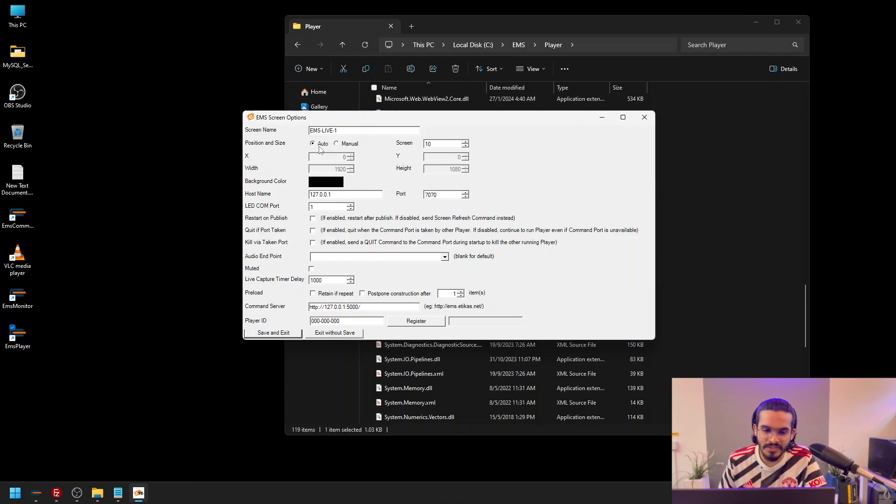
pyautogui.click(336, 145)
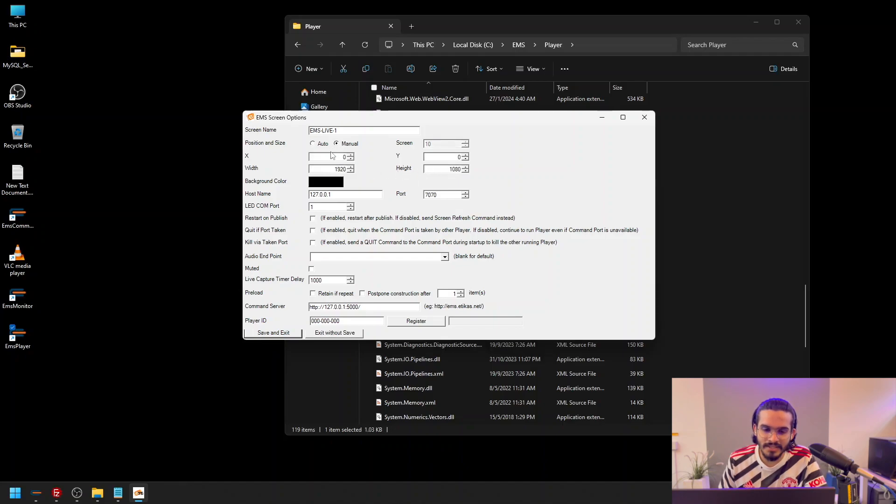
pyautogui.click(312, 144)
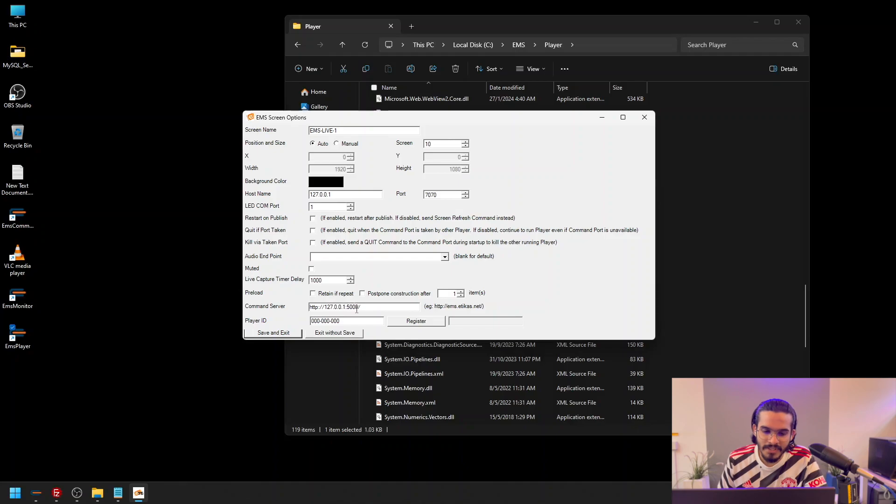
# Enter the copied player ID in the screen options, register the player, save and exit, and close the Player folder
pyautogui.moveTo(347, 321); pyautogui.dragTo(299, 325)
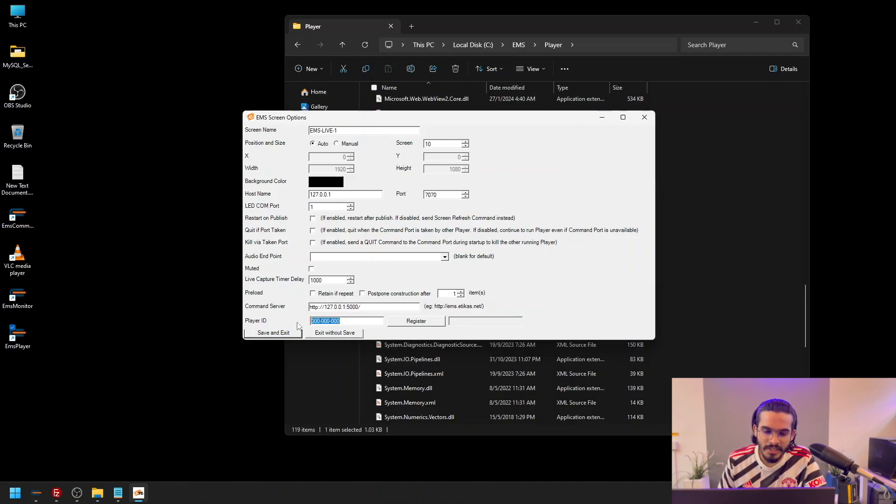
pyautogui.write('187308774')
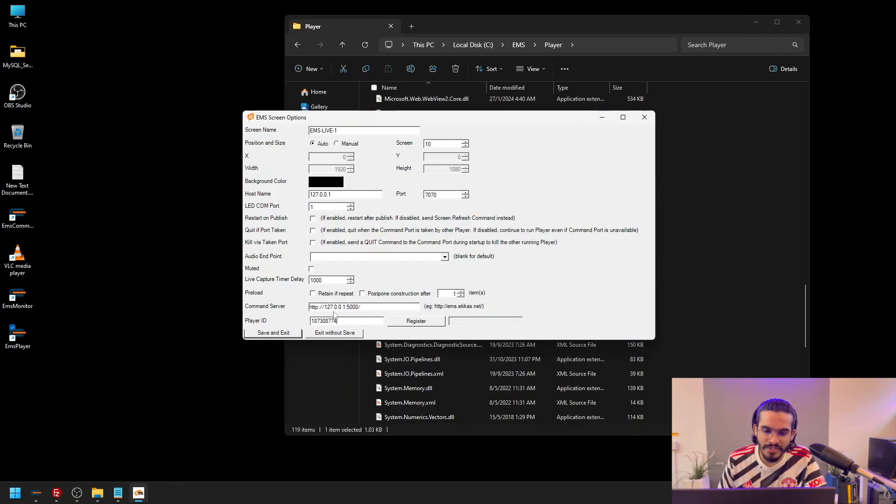
pyautogui.click(417, 322)
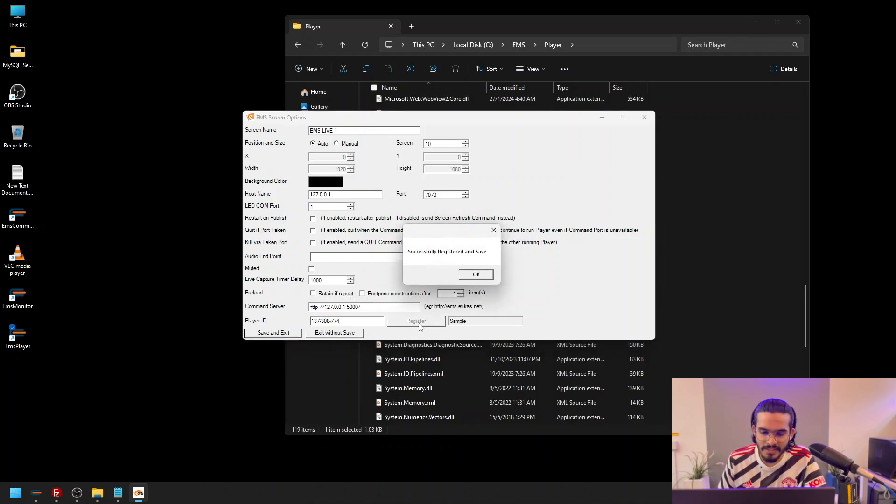
pyautogui.click(479, 276)
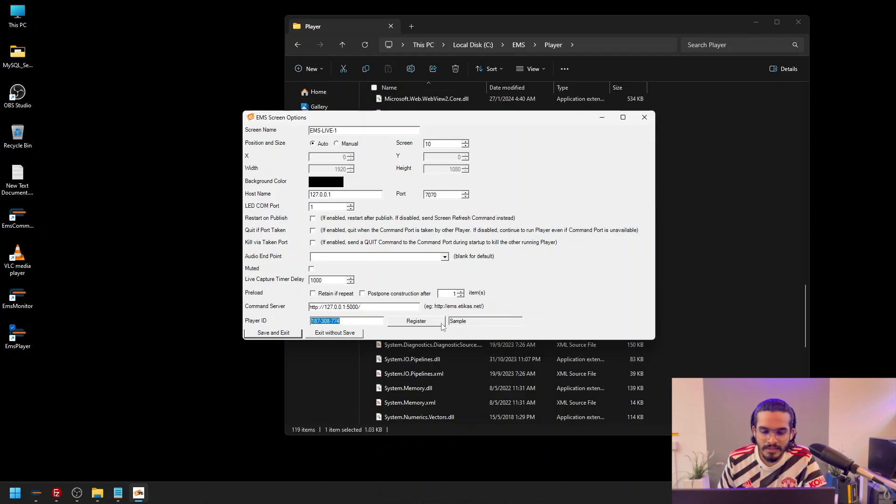
pyautogui.click(282, 333)
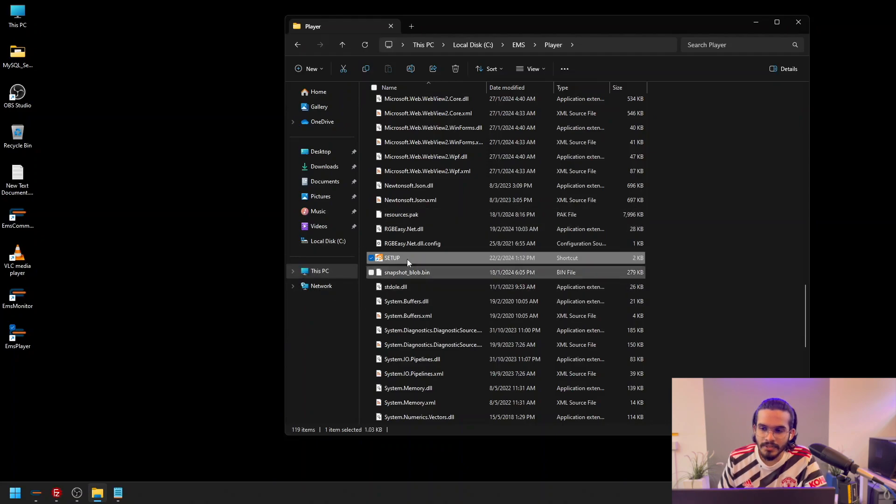
pyautogui.click(797, 22)
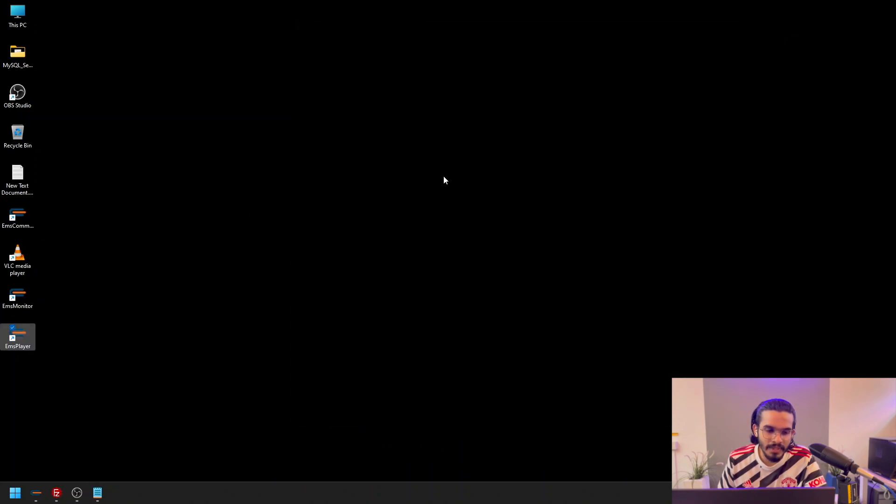
# Switch to ETIKAS Signage and publish My Display Group to staging
pyautogui.click(36, 494)
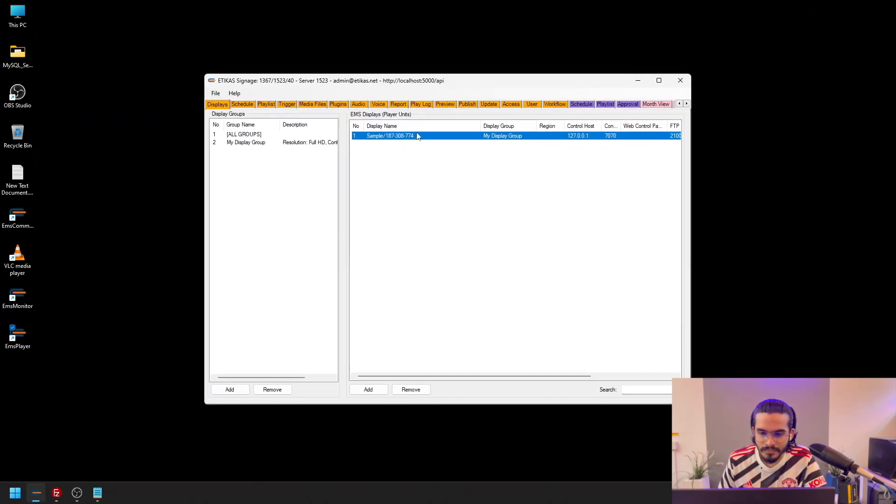
pyautogui.click(467, 104)
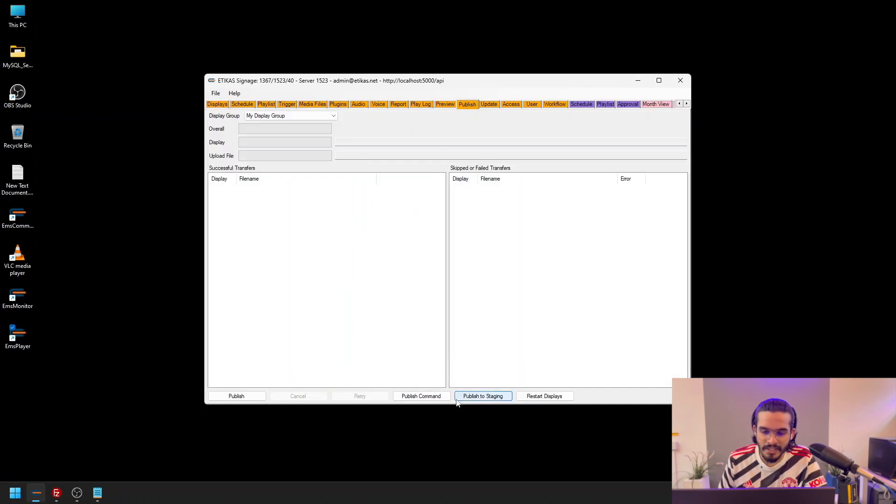
pyautogui.click(484, 400)
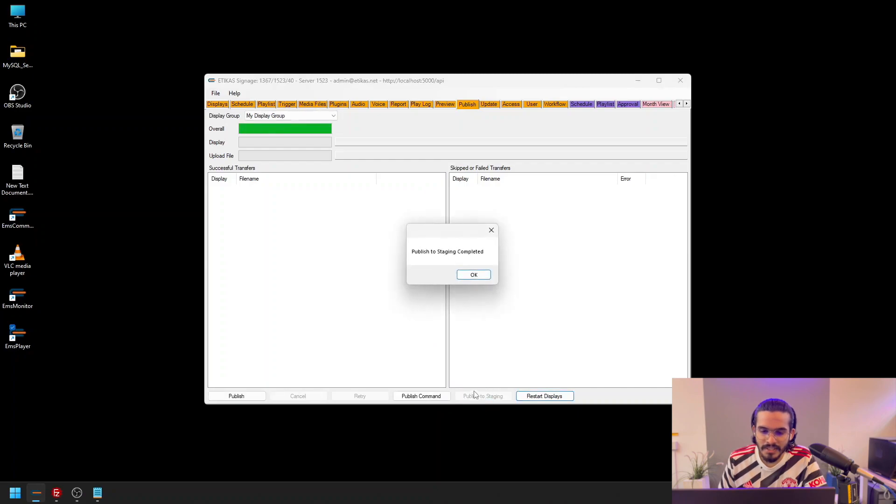
pyautogui.click(473, 276)
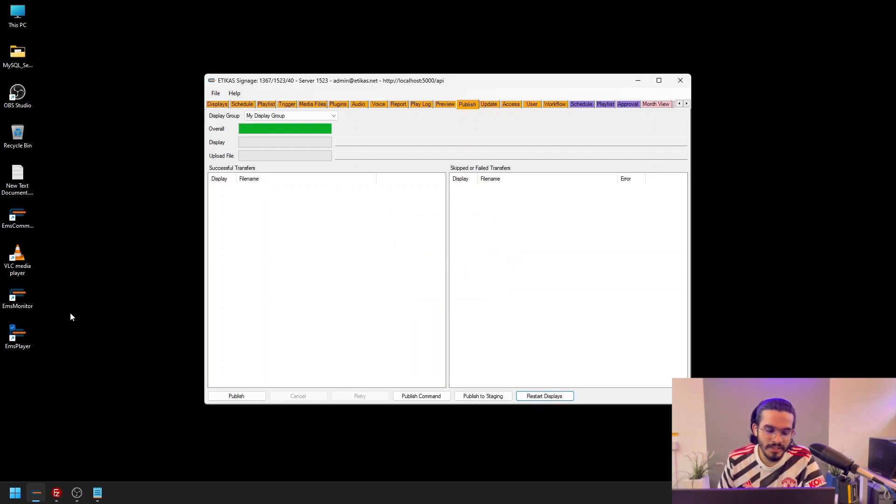
# Launch EmsMonitor from the desktop and minimize the ETIKAS Signage window
pyautogui.doubleClick(23, 301)
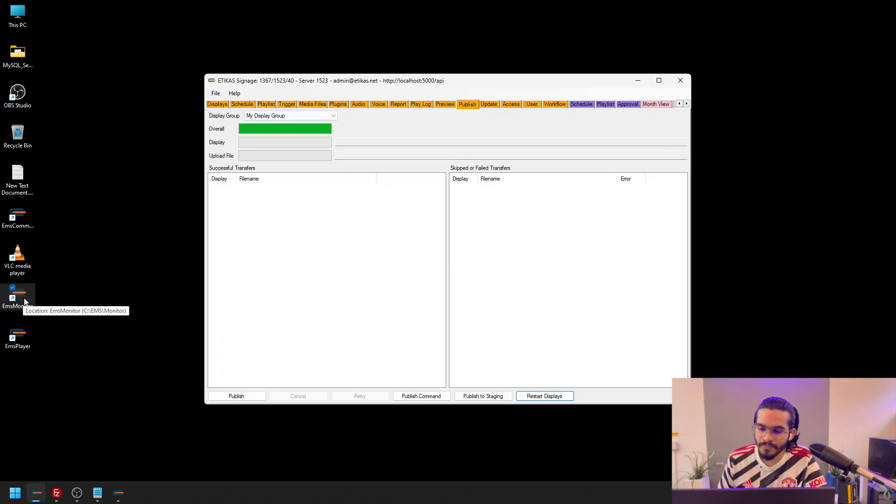
pyautogui.click(636, 81)
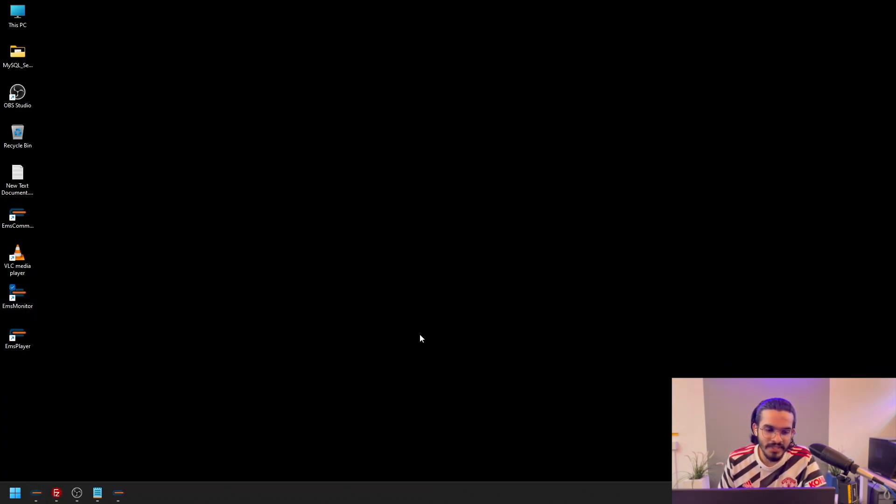